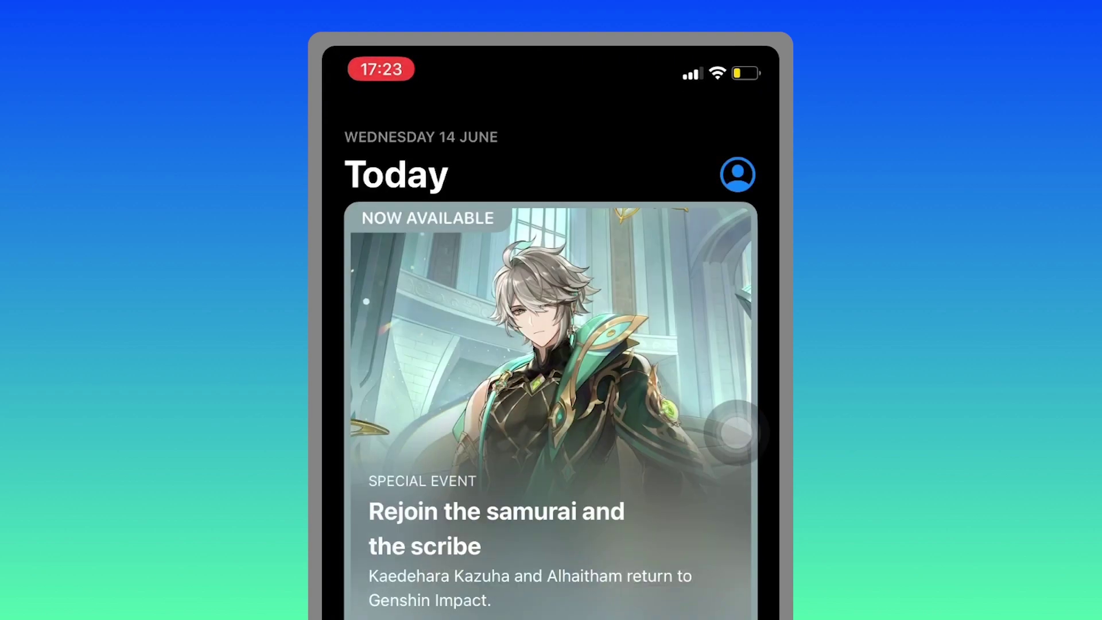
- Search the App Store for 'polkadot vault' and install Polkadot Vault (Parity Signer)
click(393, 226)
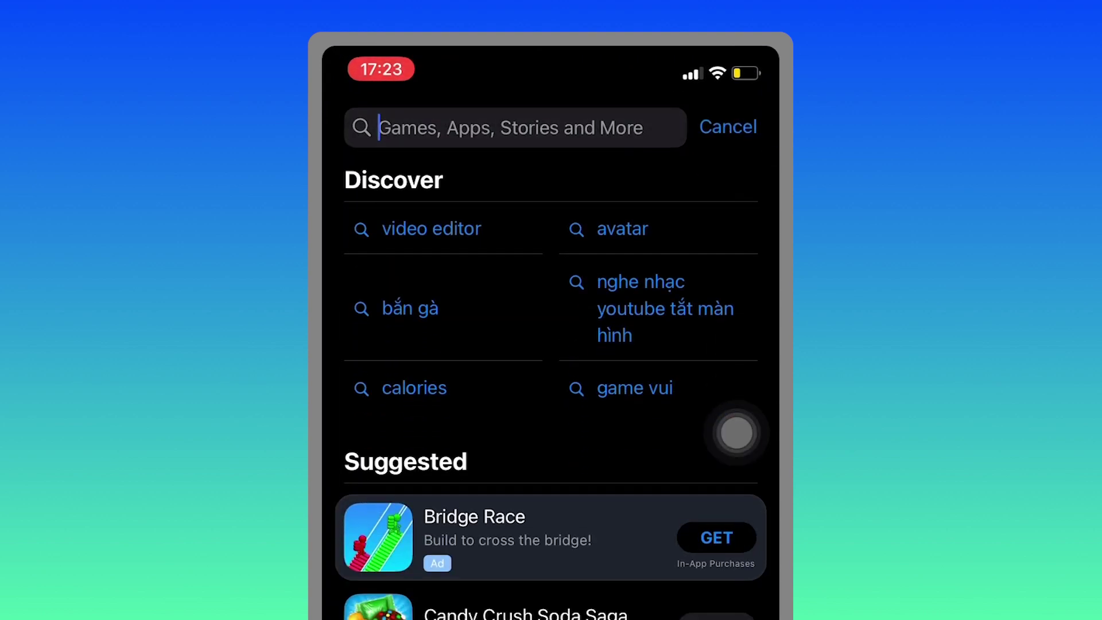
text(polkadot)
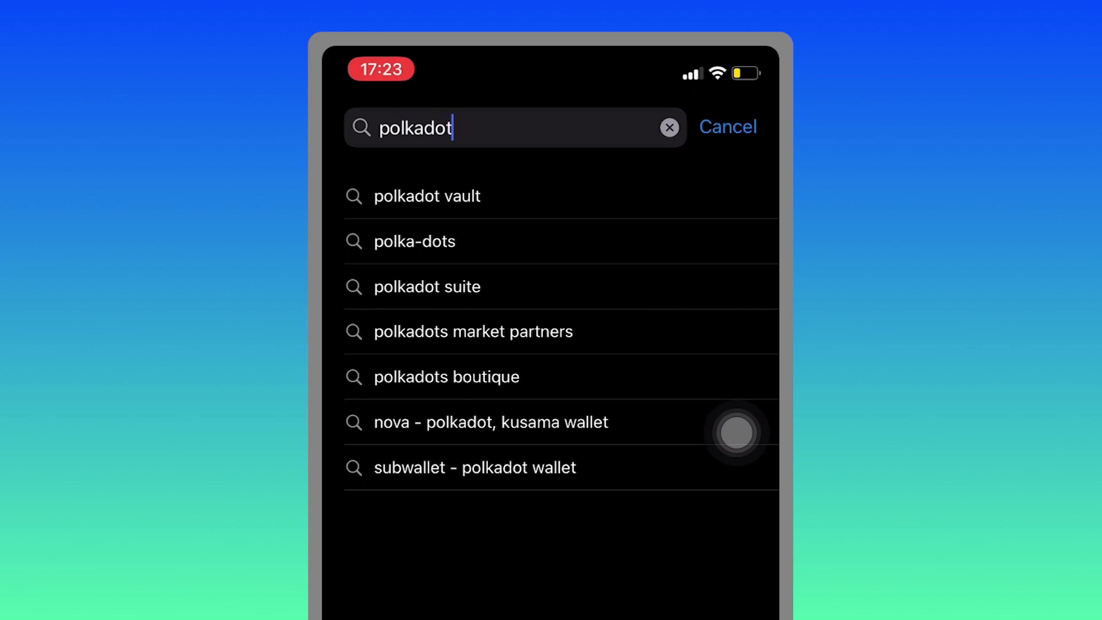
click(427, 196)
click(529, 197)
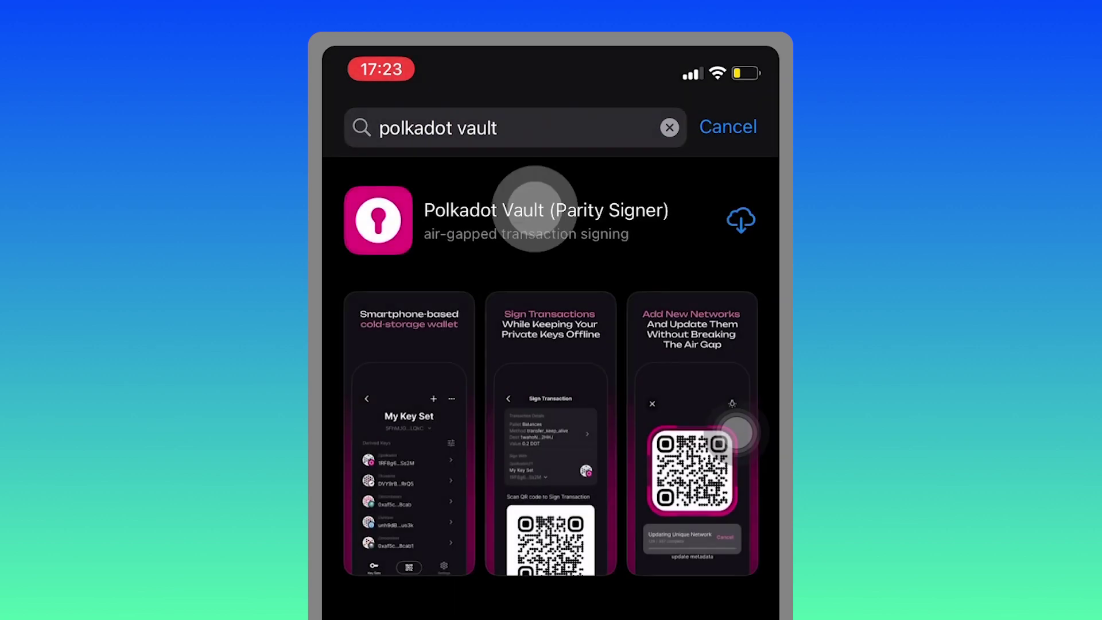
click(507, 260)
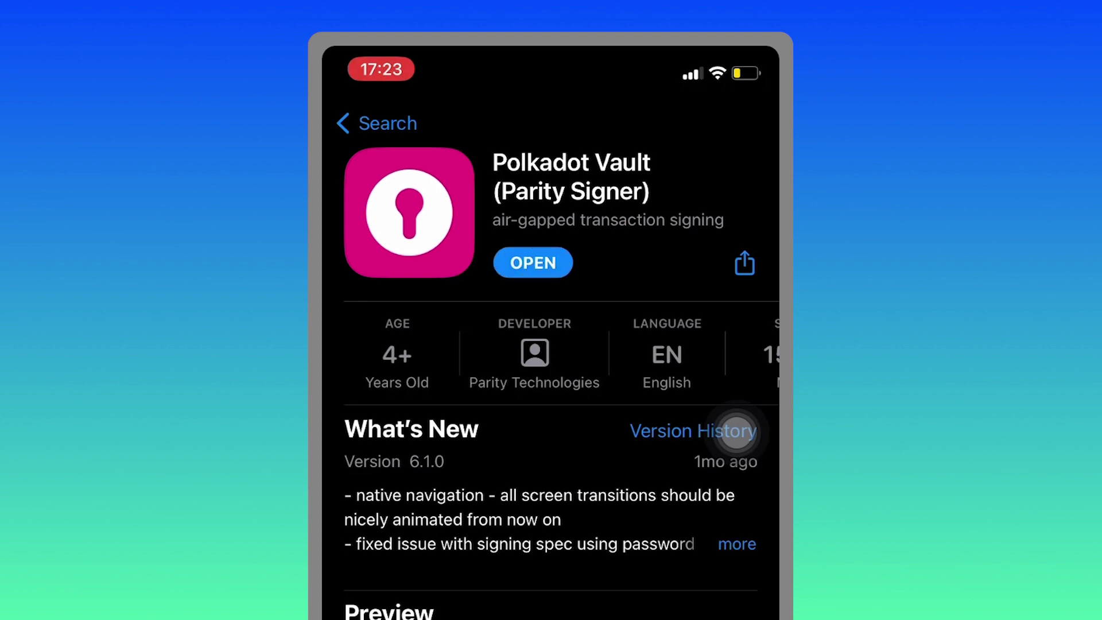
- Launch Polkadot Vault, go through the introduction pages and accept the terms and privacy policy
click(533, 263)
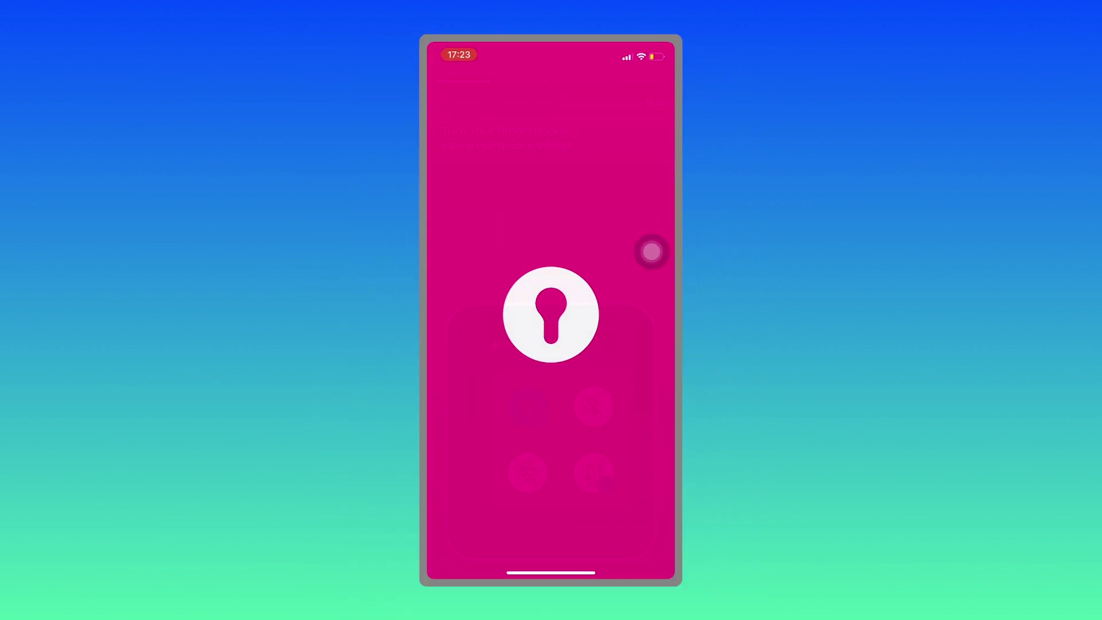
click(651, 252)
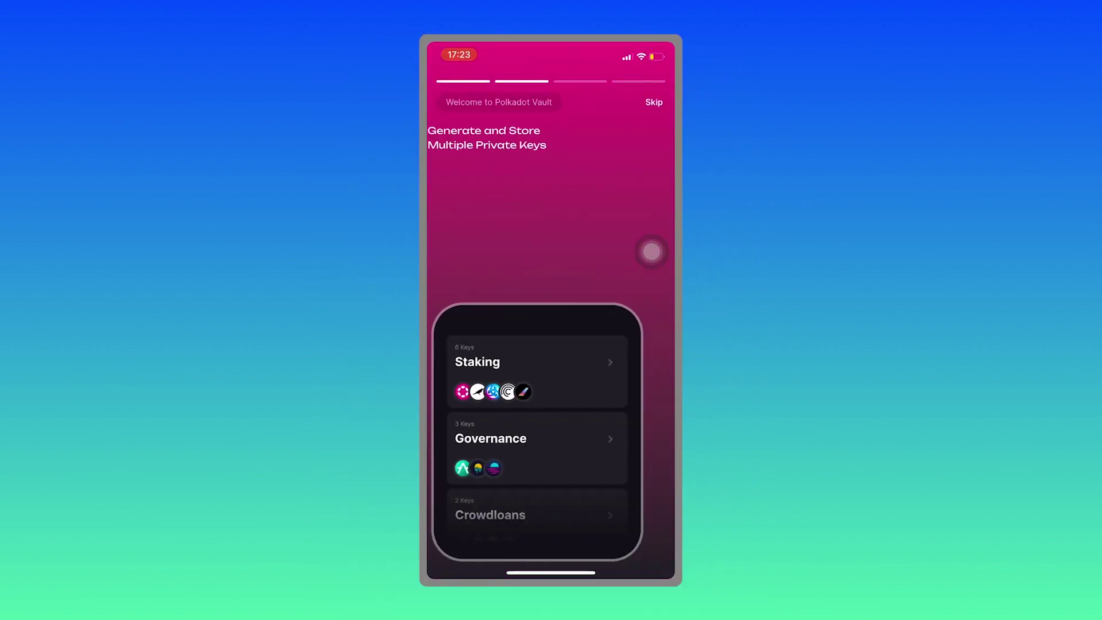
click(652, 251)
click(652, 252)
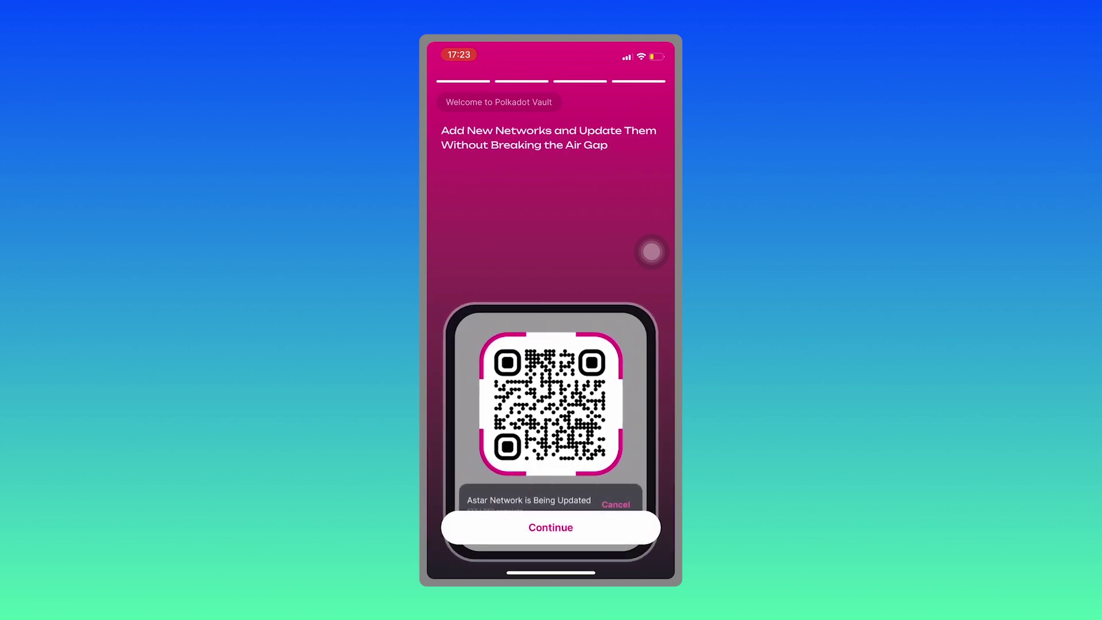
click(652, 252)
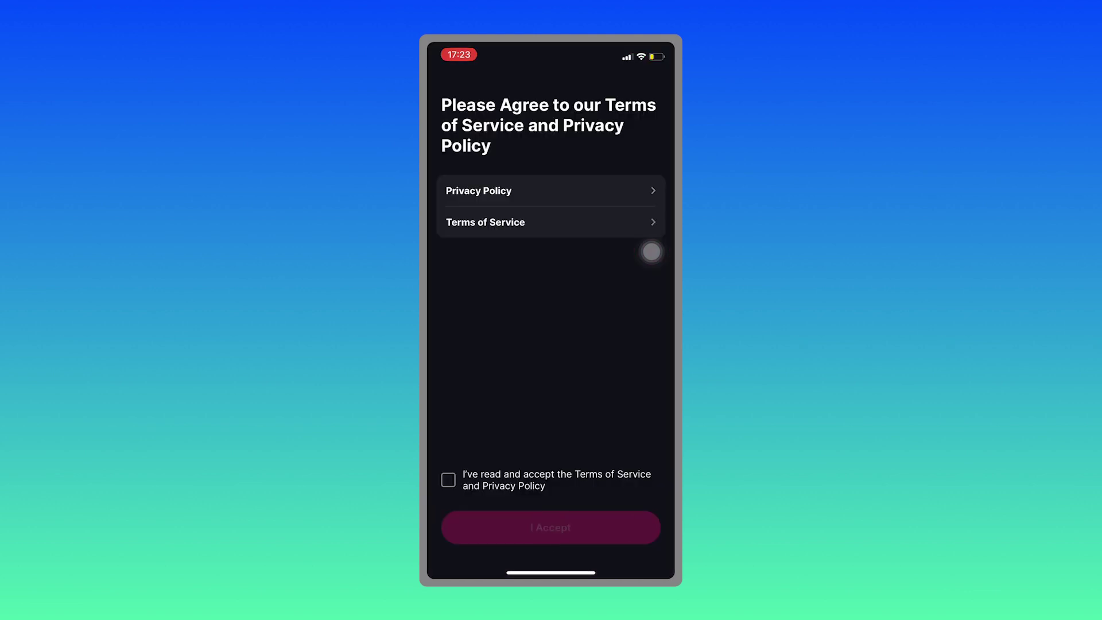
click(448, 478)
click(553, 526)
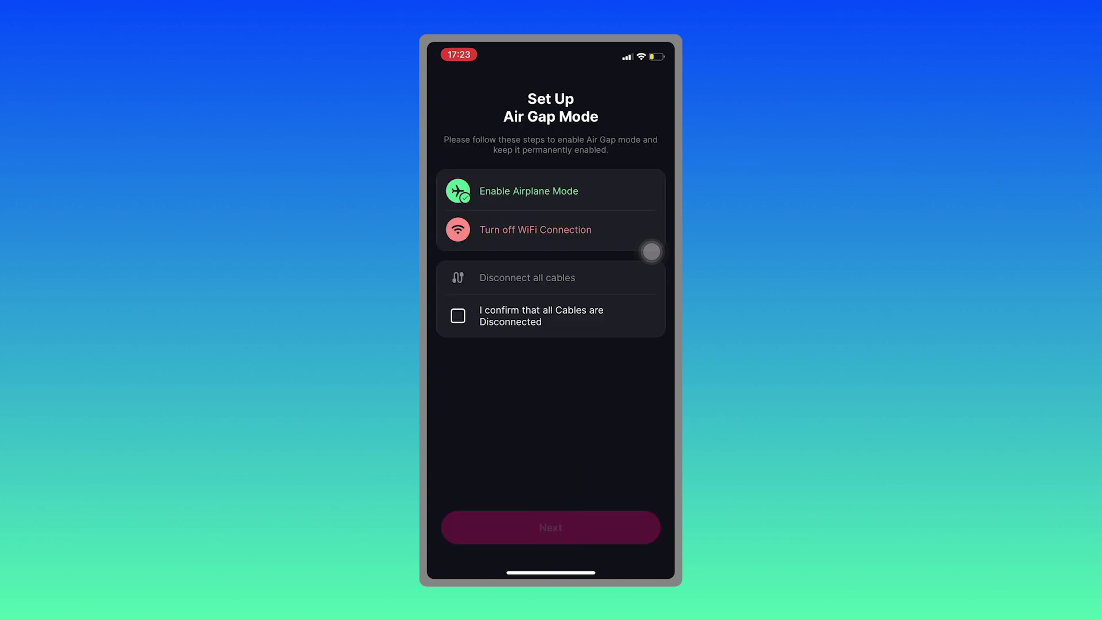
- Turn on airplane mode, confirm cables are disconnected, acknowledge screenshot risks, and postpone network setup
click(652, 251)
click(475, 162)
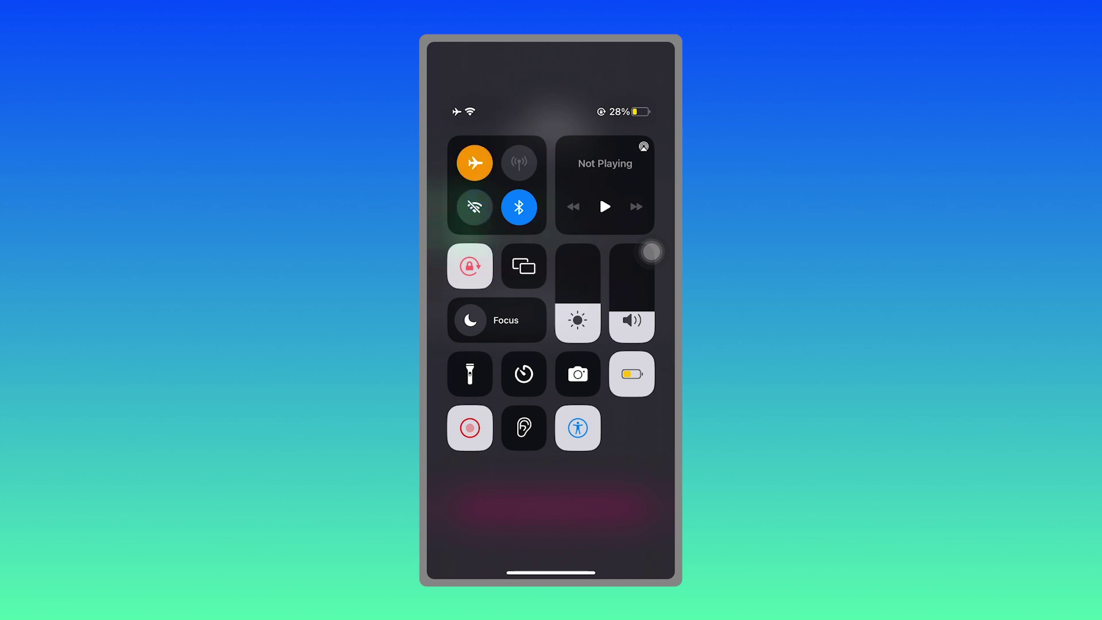
click(651, 252)
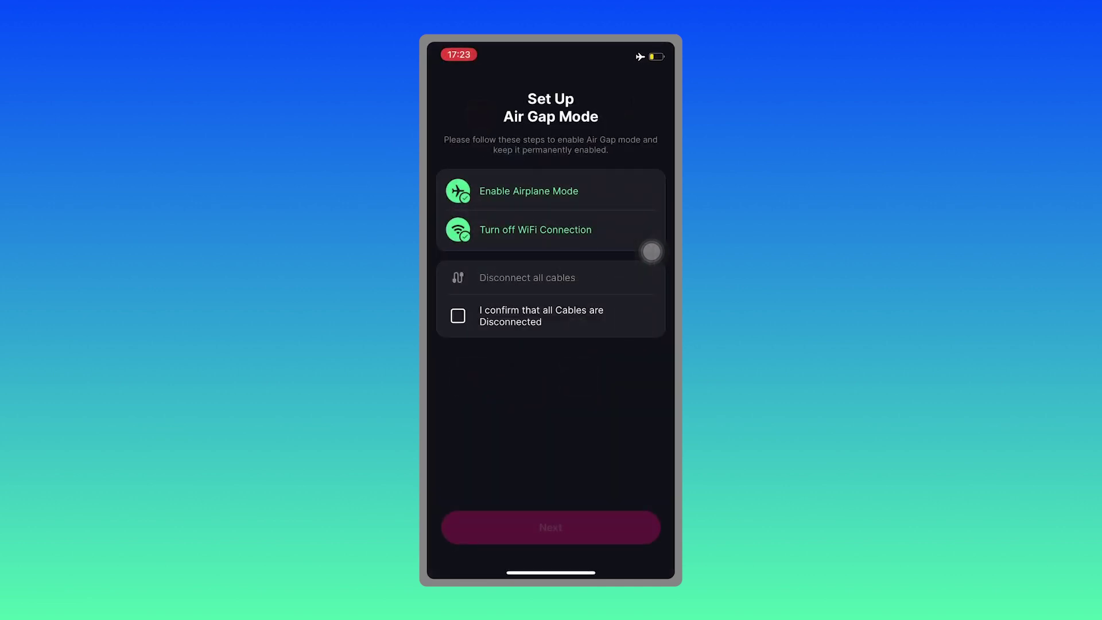
click(458, 316)
click(552, 527)
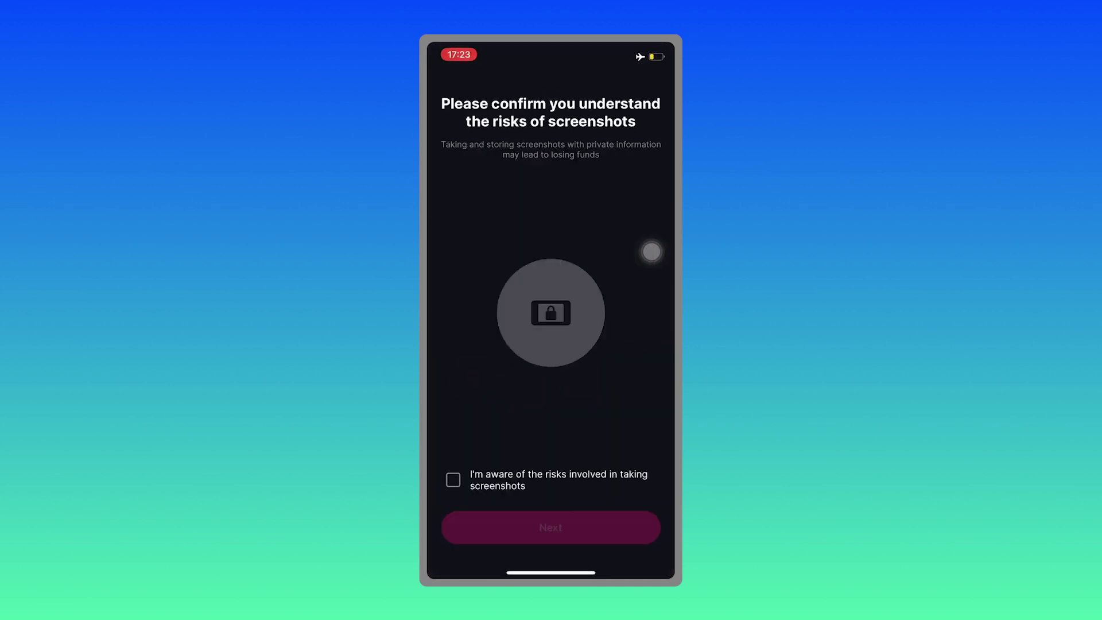
click(453, 480)
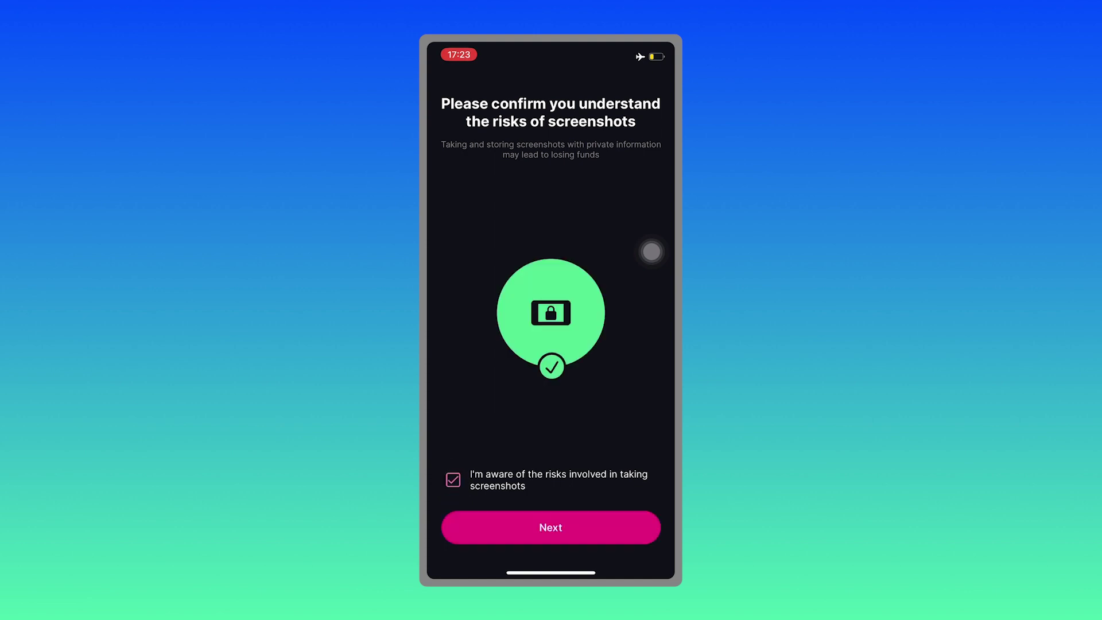
click(552, 527)
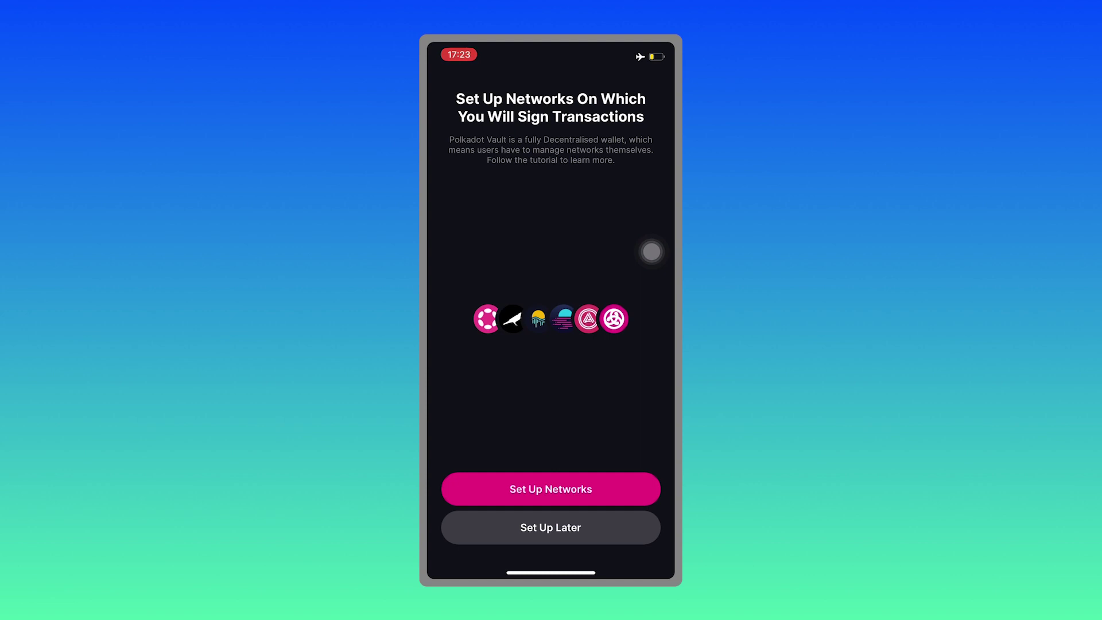
click(552, 527)
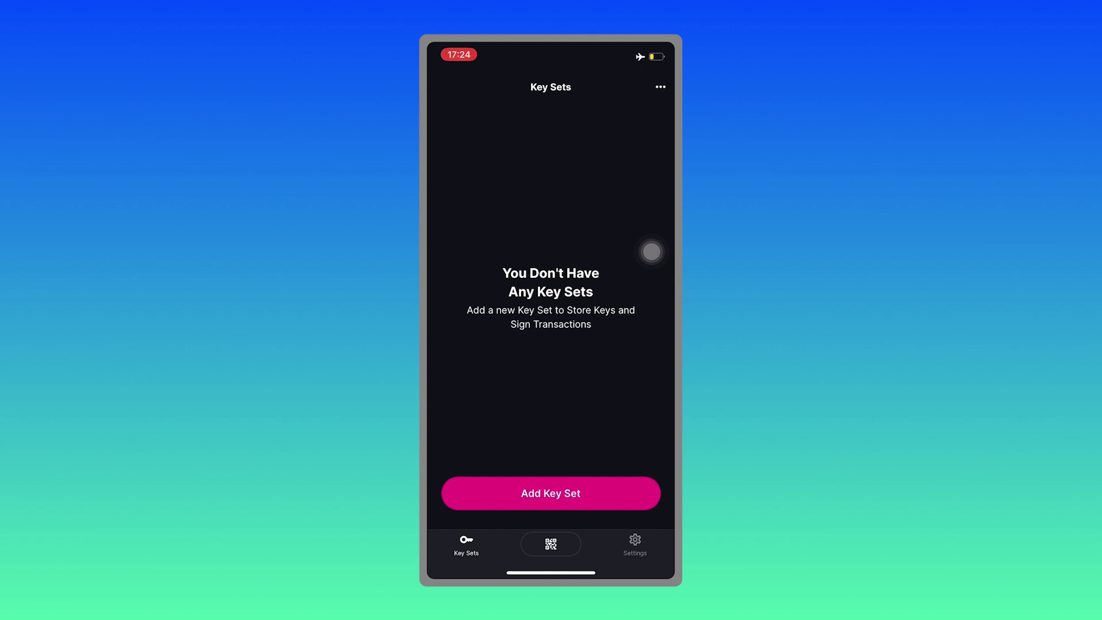
- Create a new key set named 'SubWallet 01', confirming the recovery phrase is written down
click(551, 493)
click(511, 468)
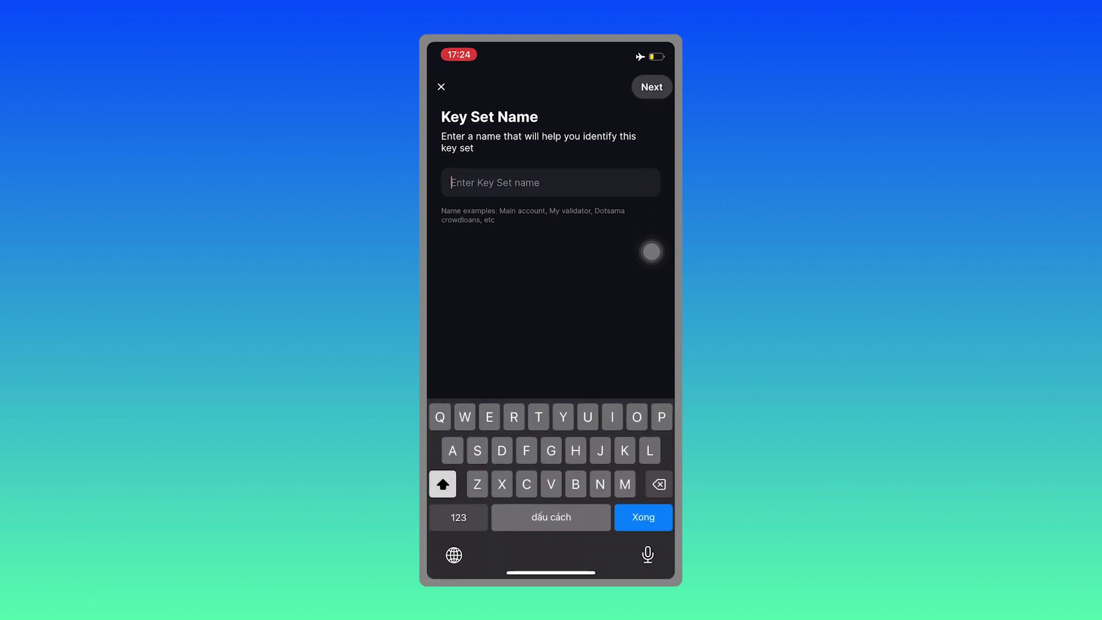
text(SubWallet 01)
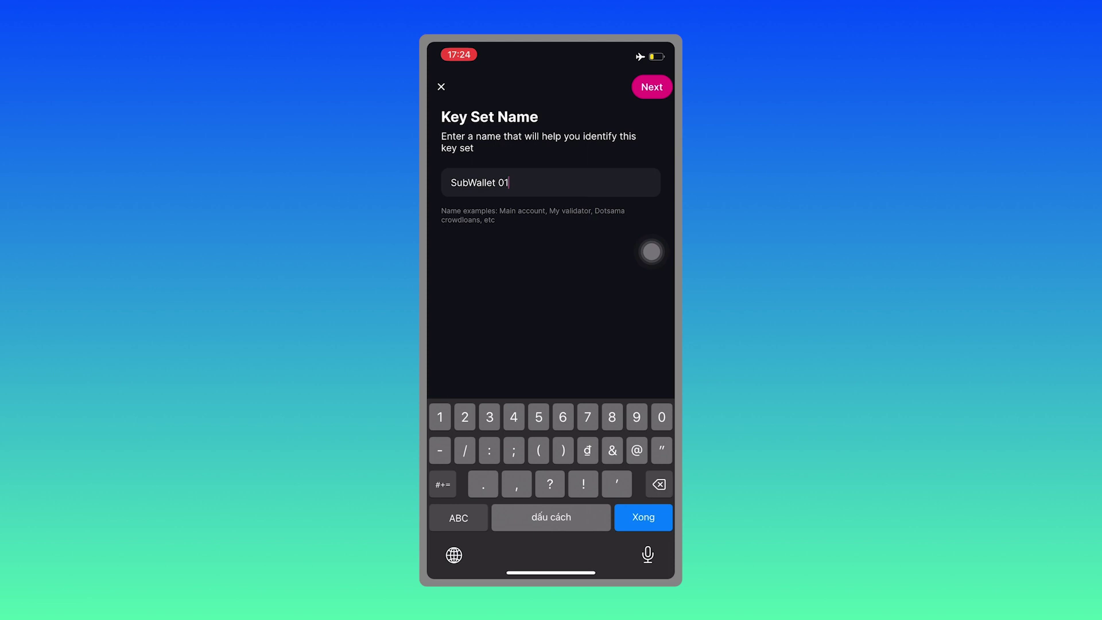
key(Return)
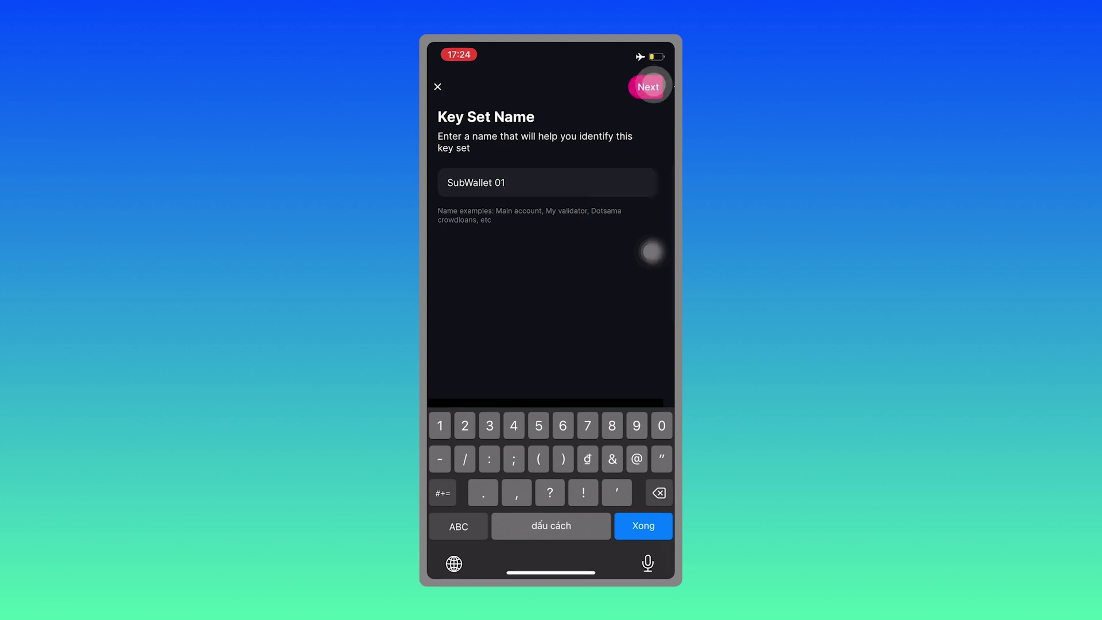
click(448, 410)
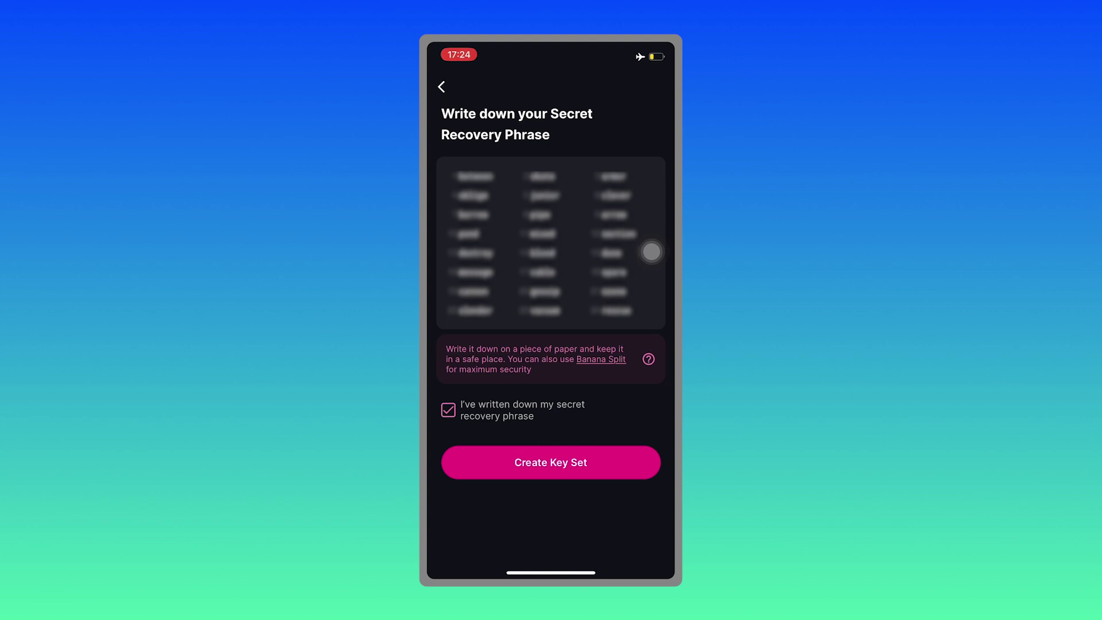
click(555, 462)
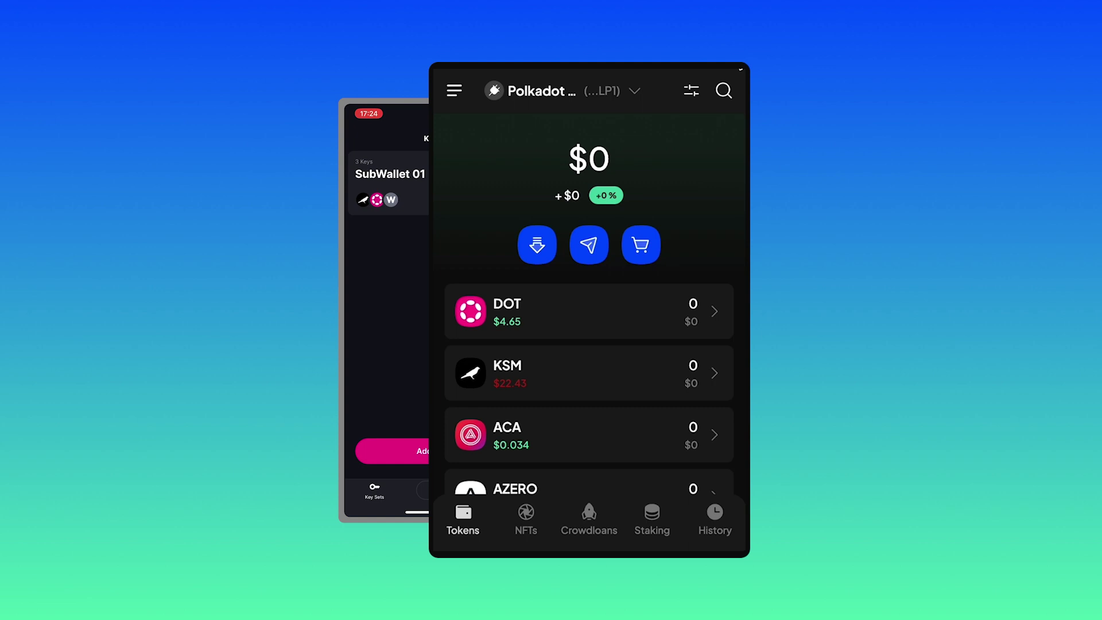
- From the account list, attach an external account and choose Connect a Polkadot Vault account
click(635, 99)
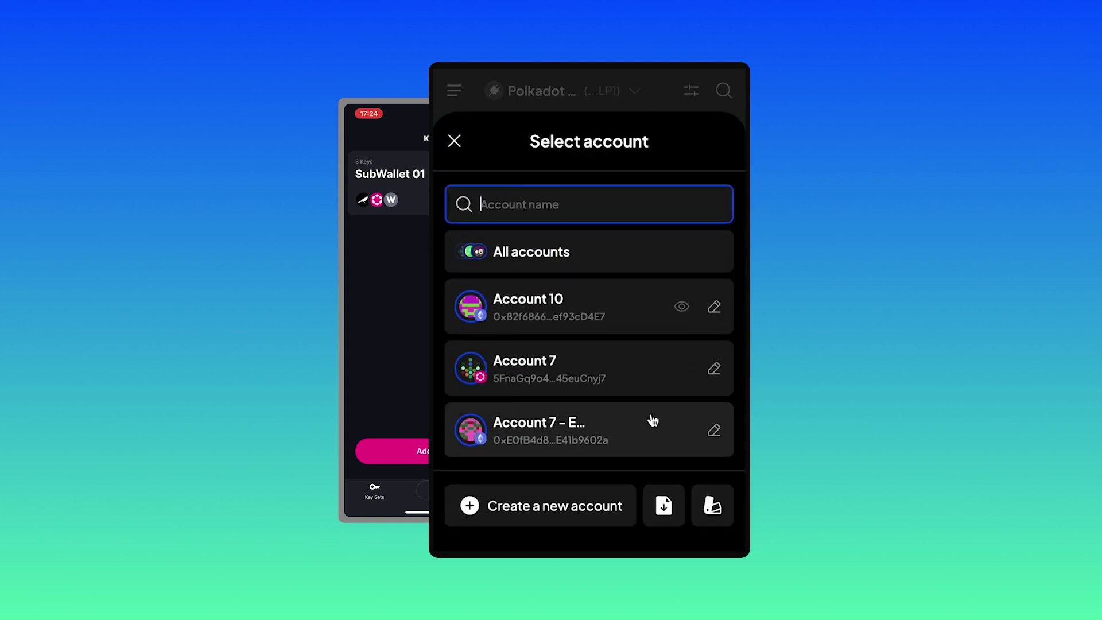
scroll(653, 421, down, 1)
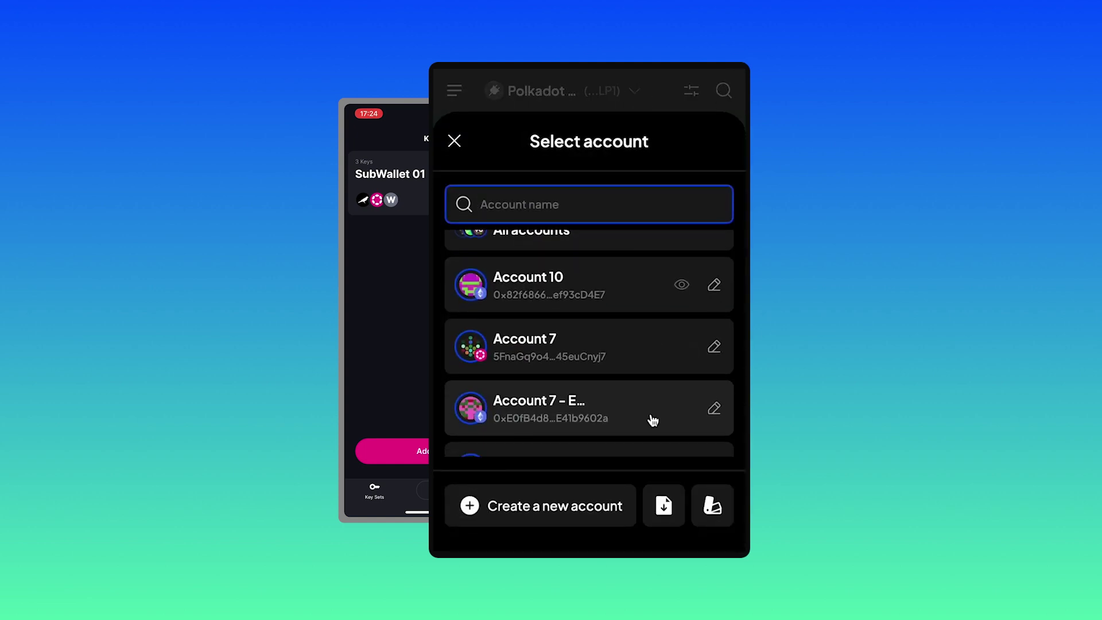
click(712, 508)
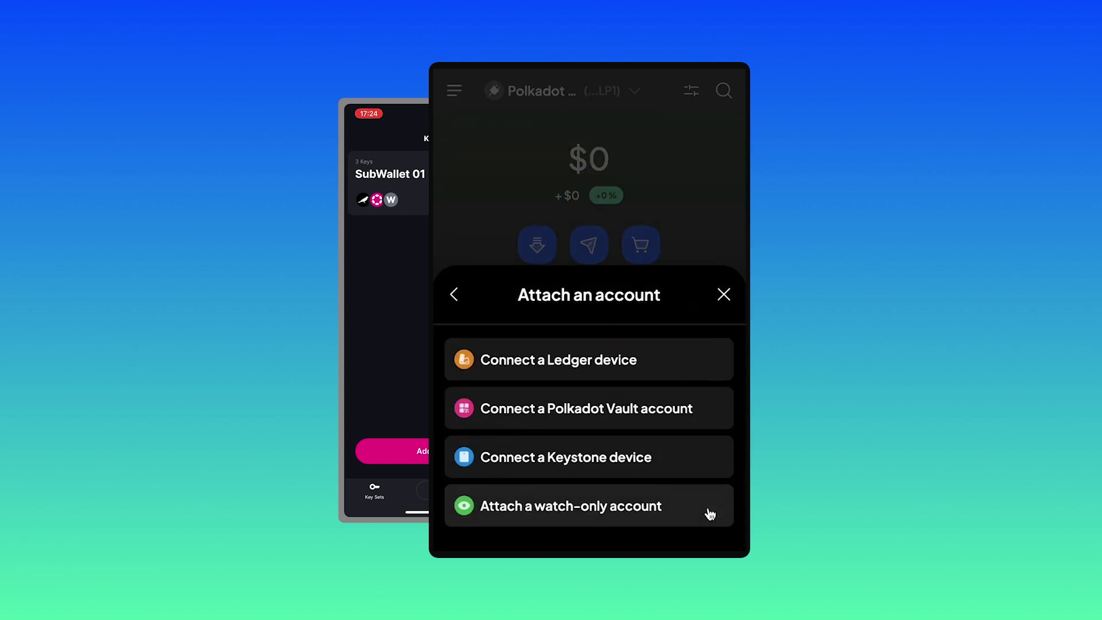
click(555, 410)
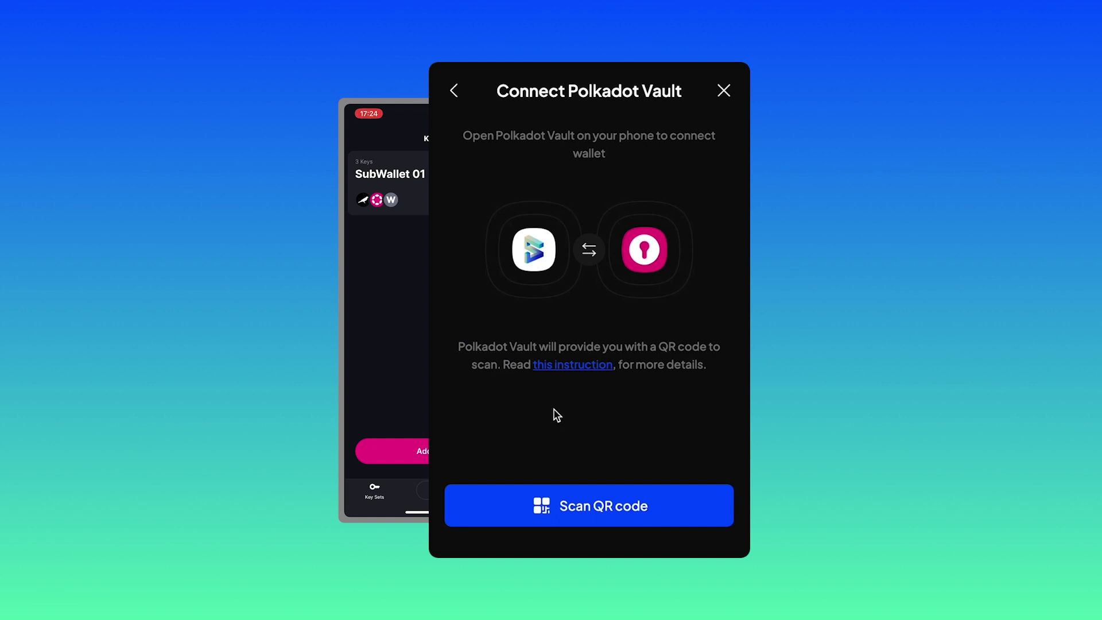
- Scan the Vault key's QR code to import it as Account 12
click(589, 495)
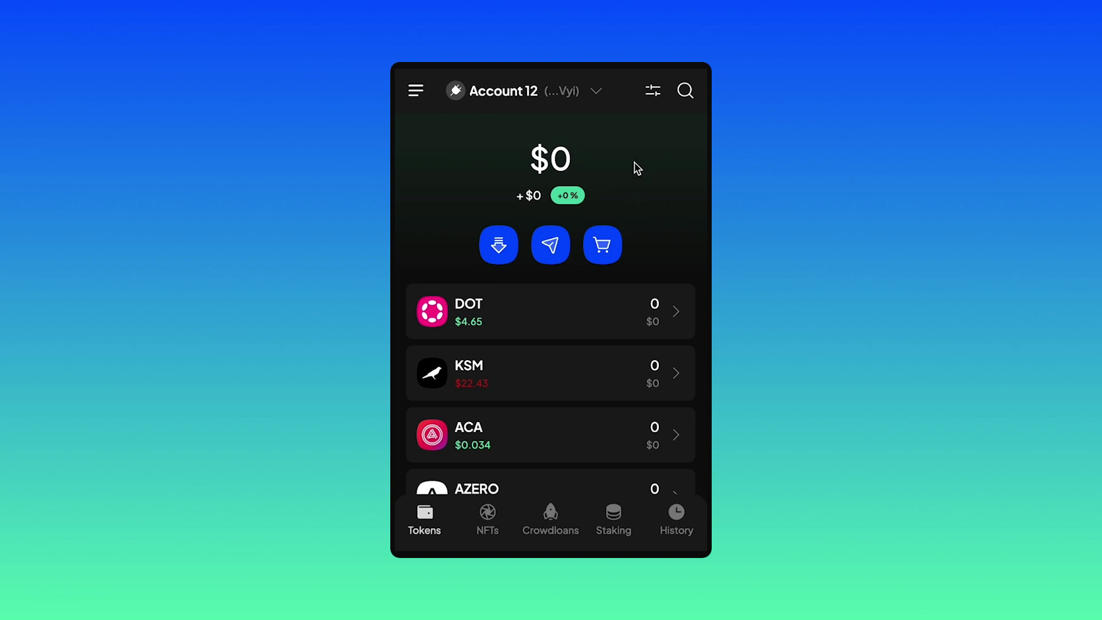
- Rename Account 12 to 'SubWallet Polkadot Vault' and return to the token list
click(536, 93)
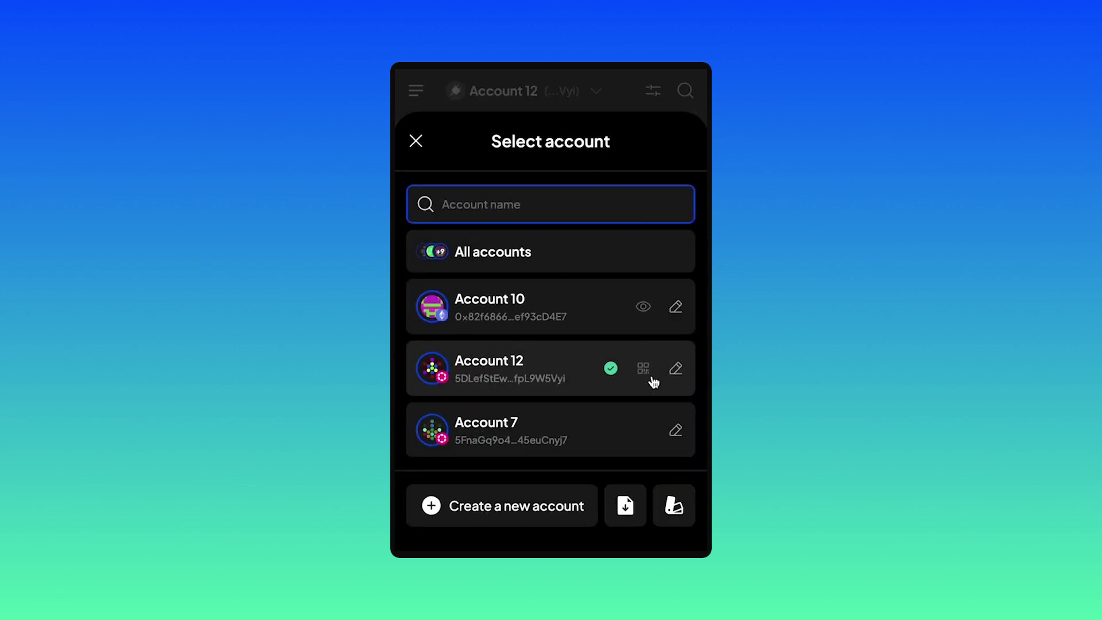
click(678, 370)
click(528, 287)
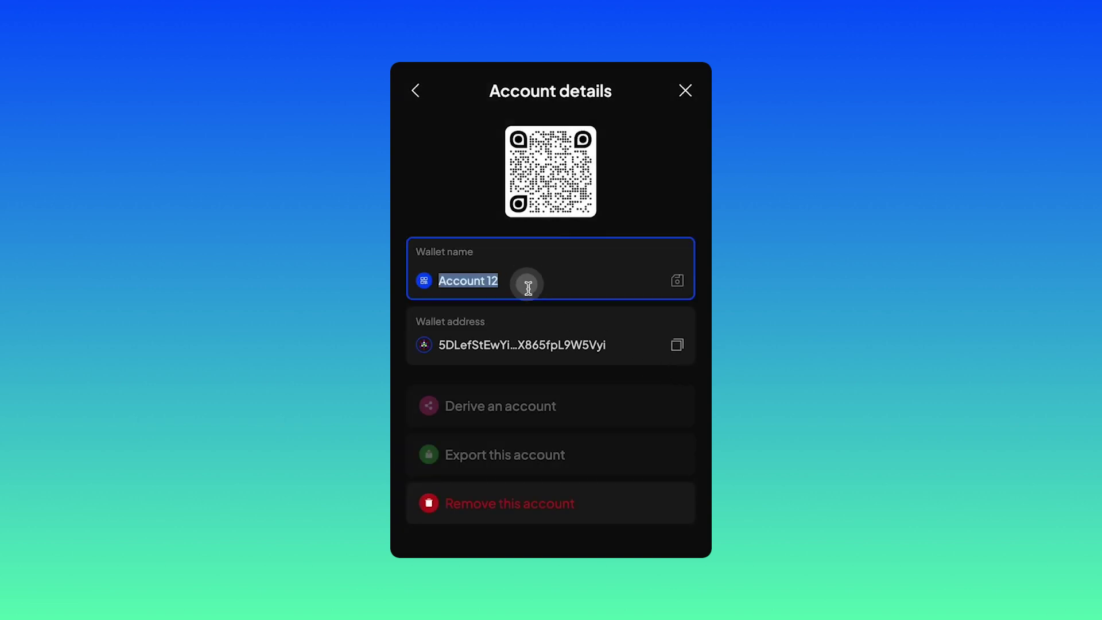
text(SubWal)
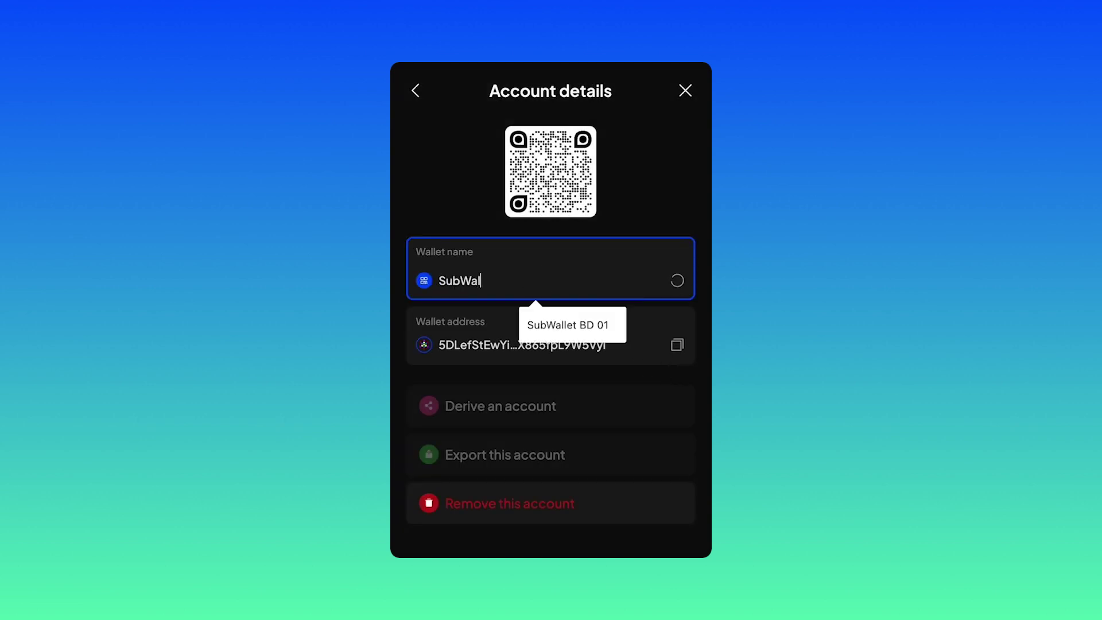
text(let Polkadot Vault)
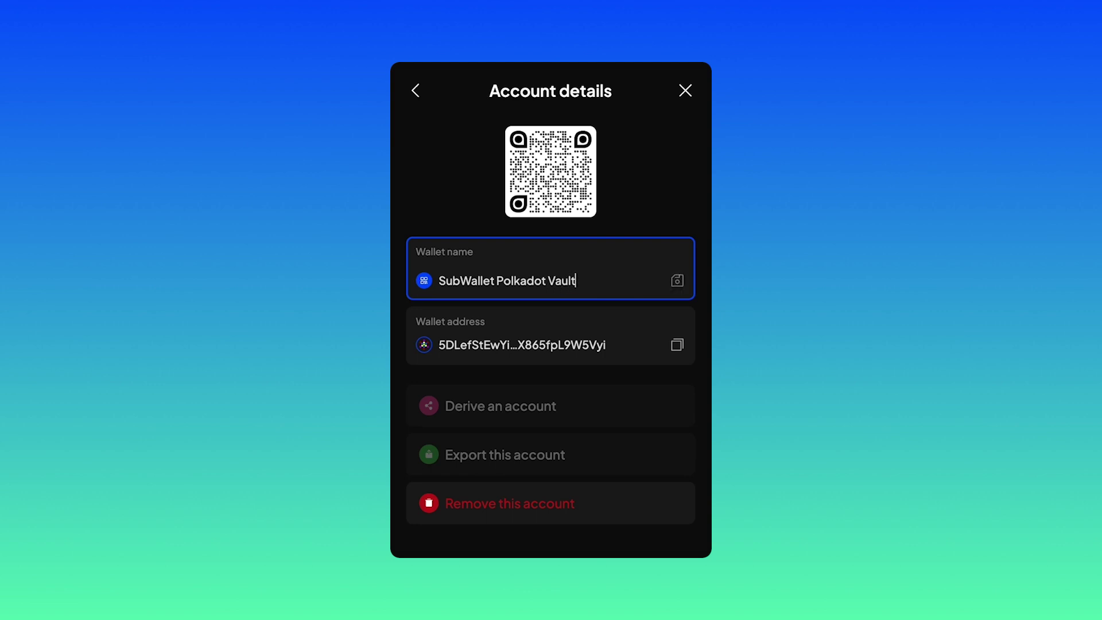
click(425, 93)
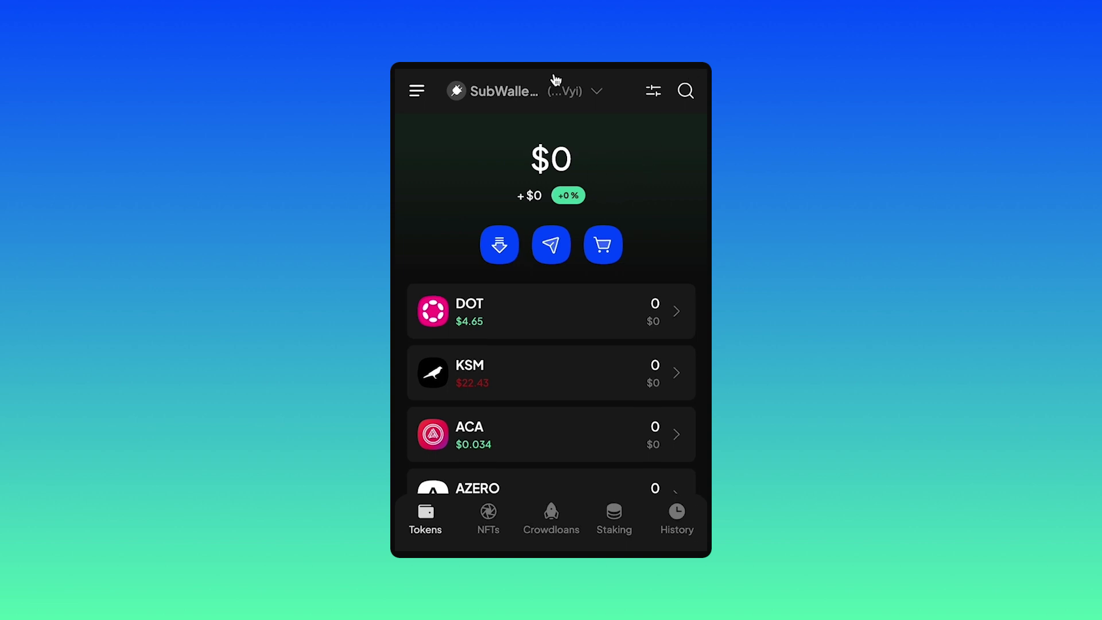
- Switch to All accounts and start a transfer sending from SubWallet BD 01
click(553, 98)
click(536, 248)
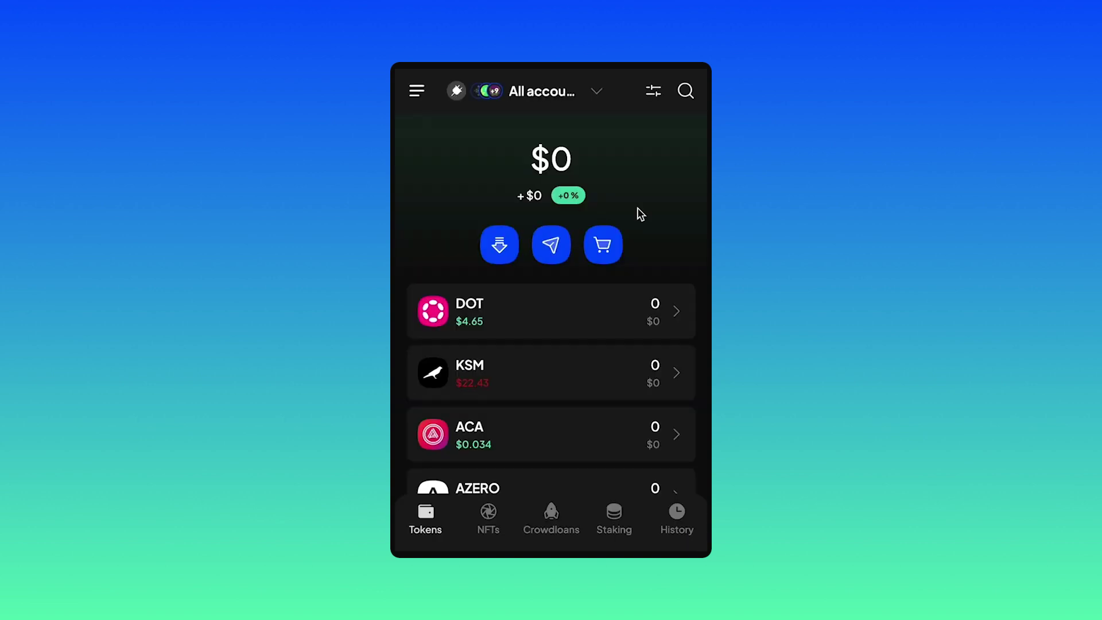
click(552, 244)
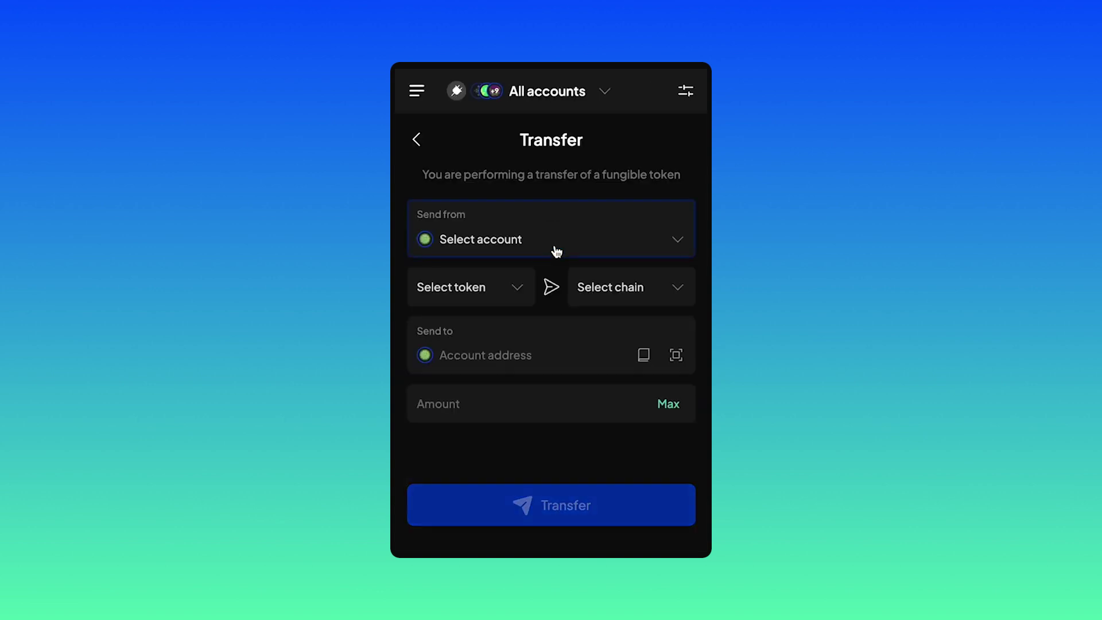
click(567, 246)
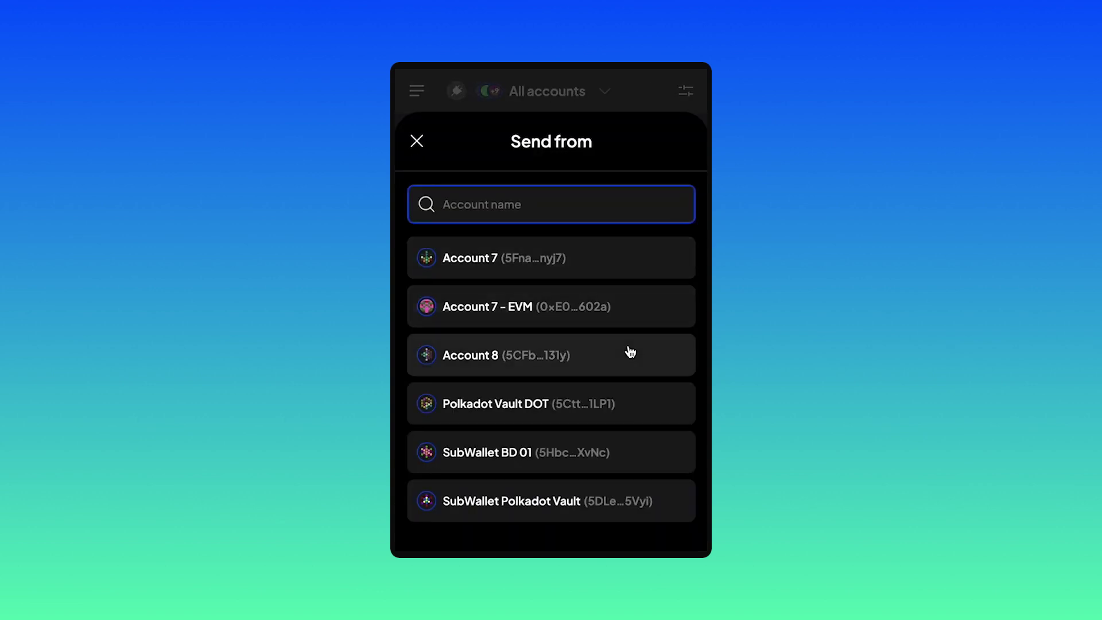
scroll(631, 352, down, 2)
scroll(630, 351, down, 1)
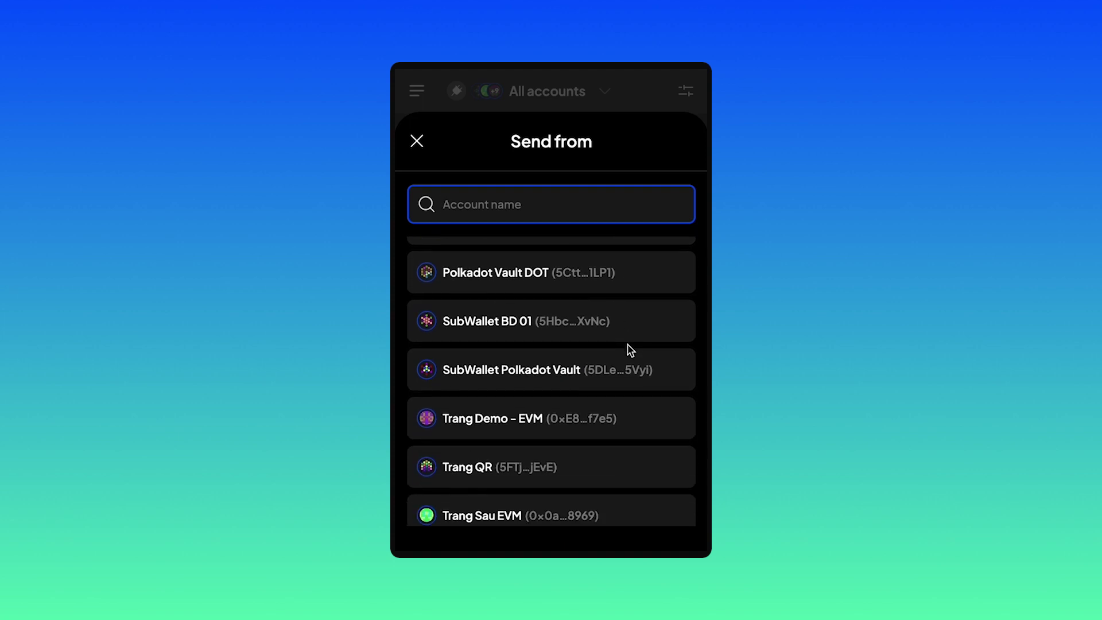
click(575, 338)
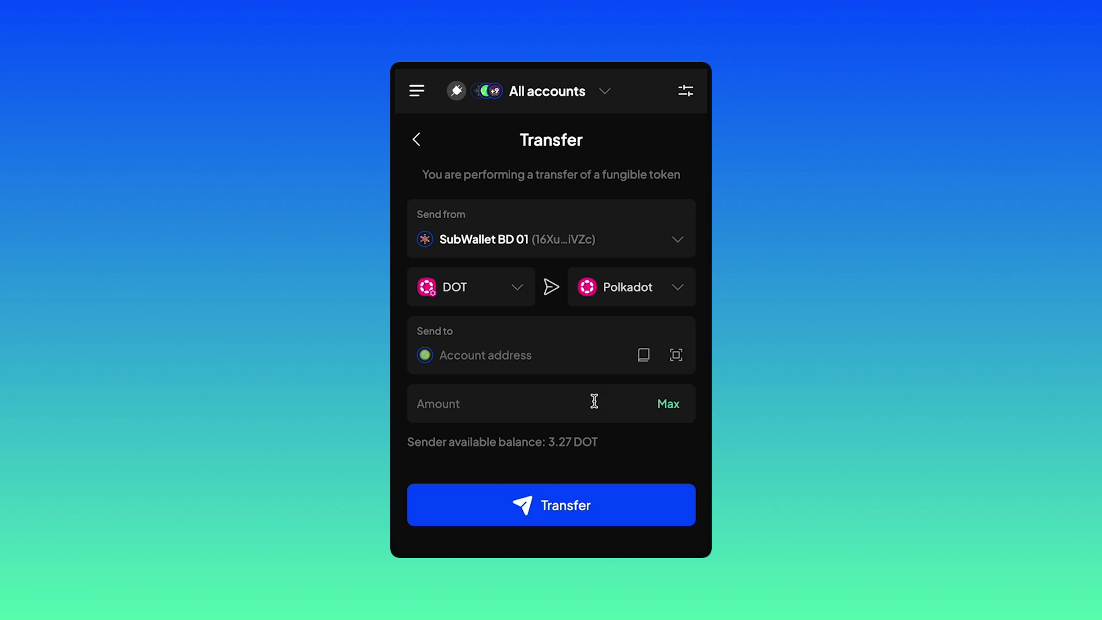
- Send 1.5 DOT to SubWallet Polkadot Vault from the address book and approve the transfer
click(644, 355)
scroll(643, 365, down, 8)
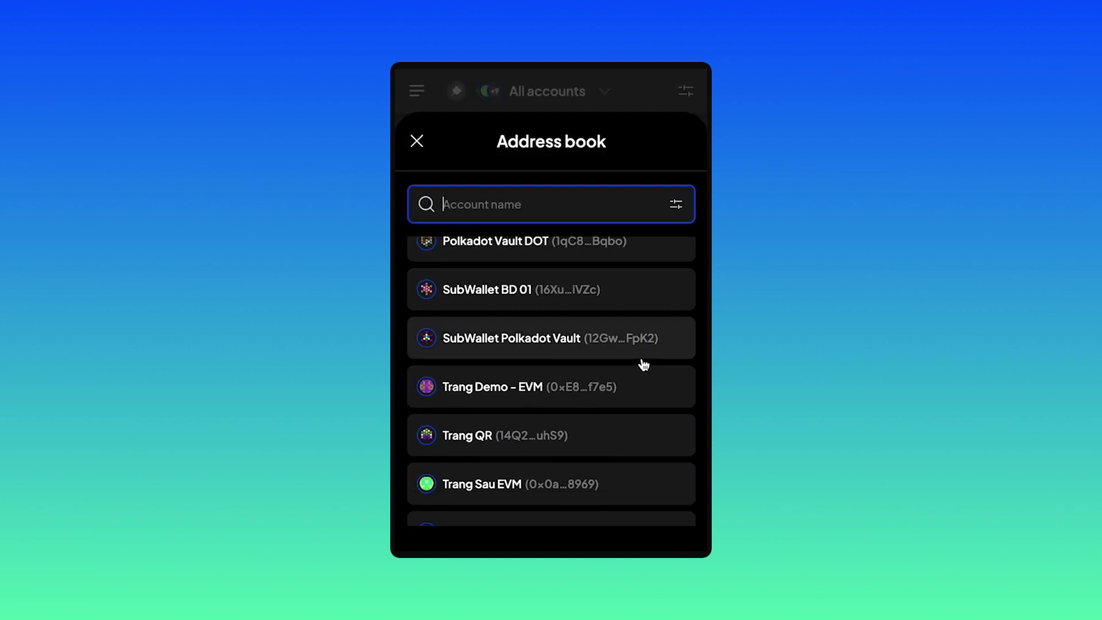
scroll(644, 365, up, 4)
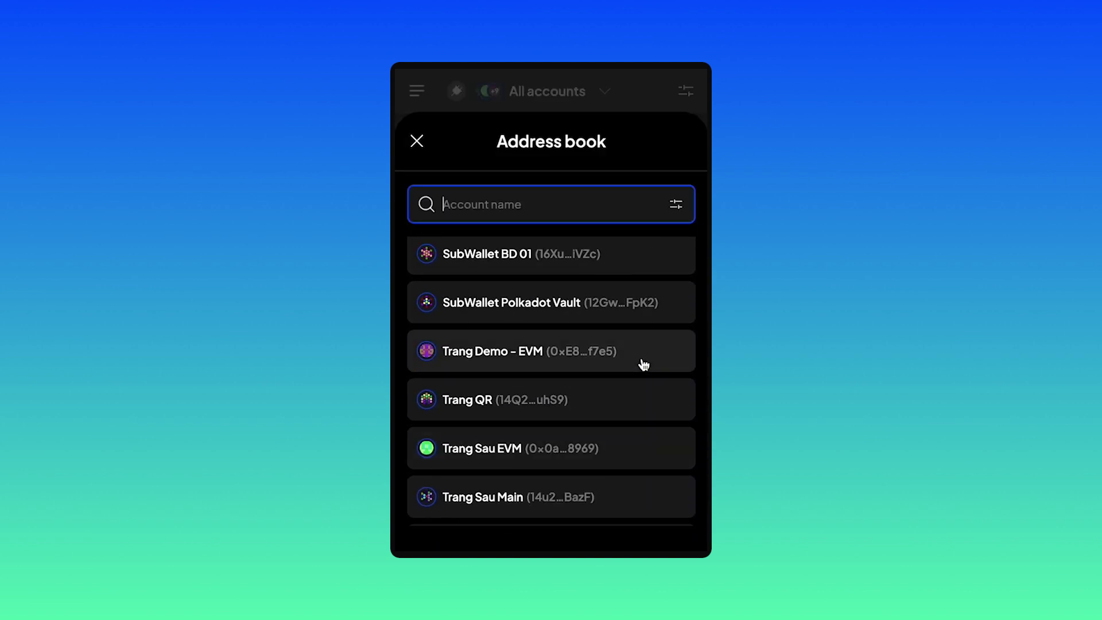
click(554, 356)
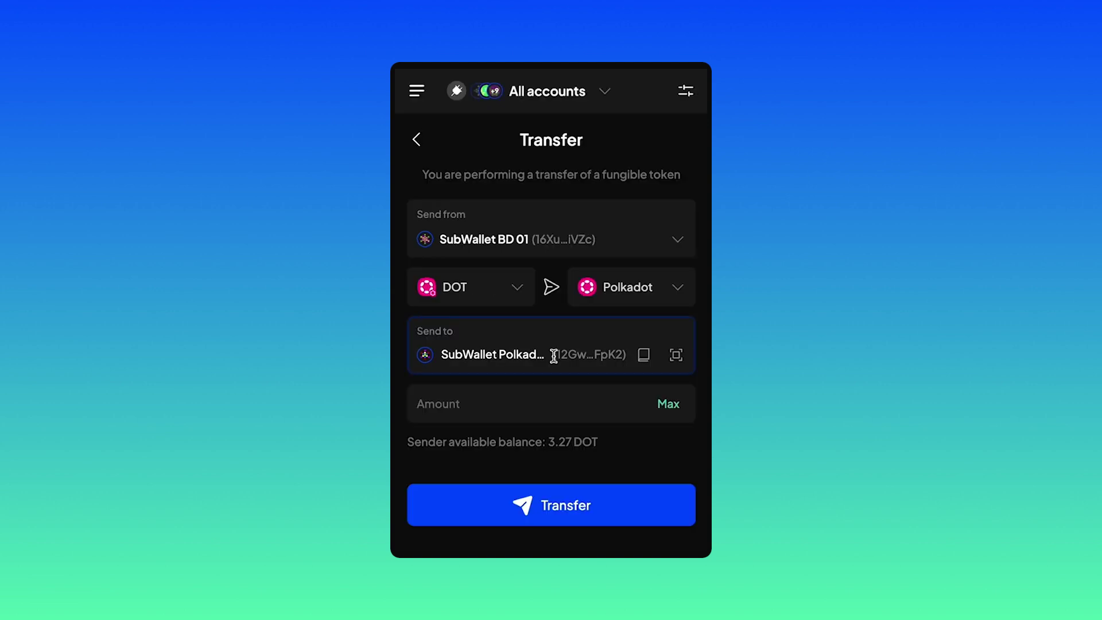
click(559, 407)
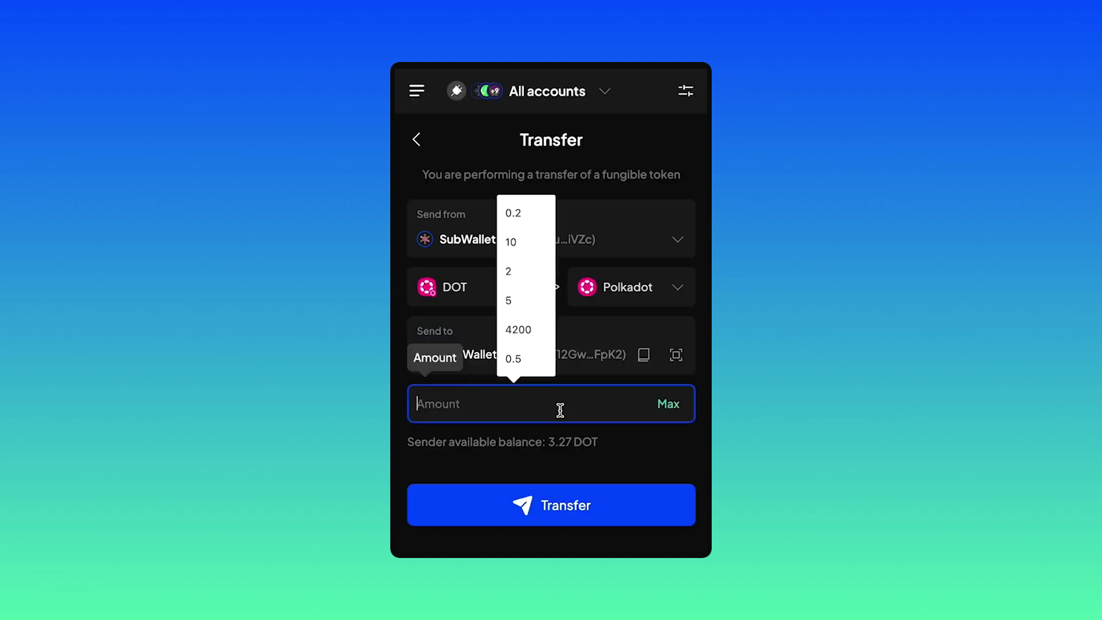
text(1.5)
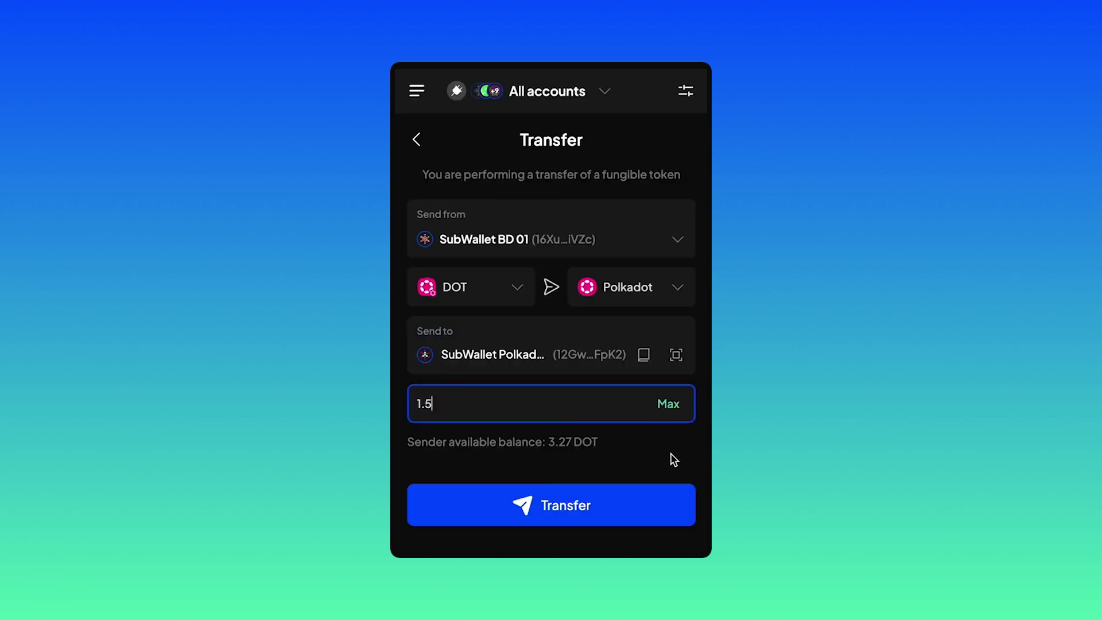
click(674, 460)
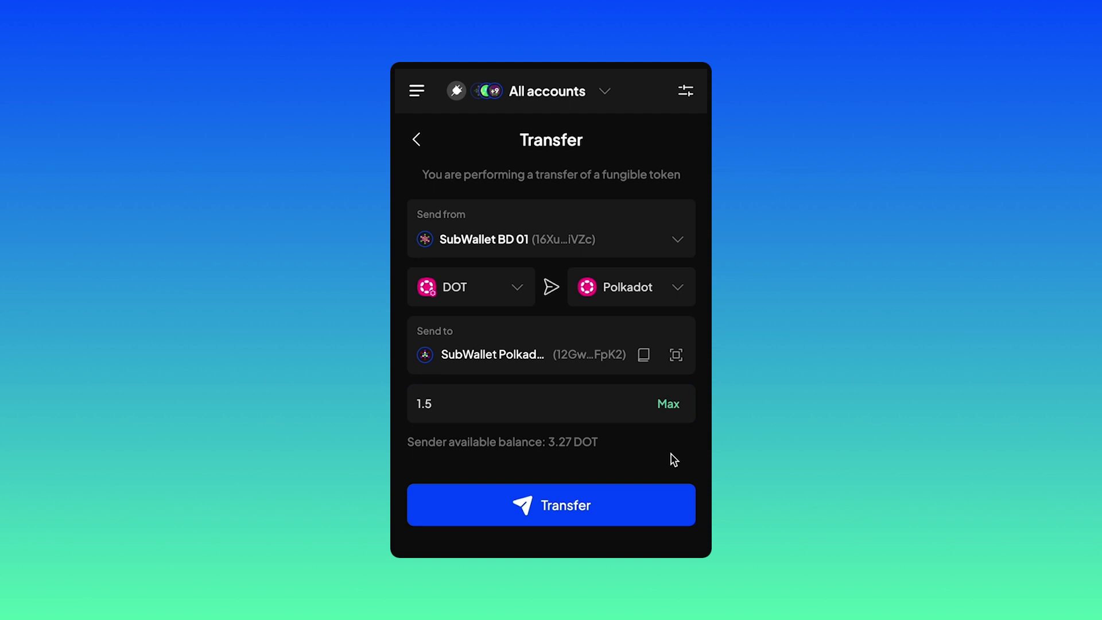
click(622, 500)
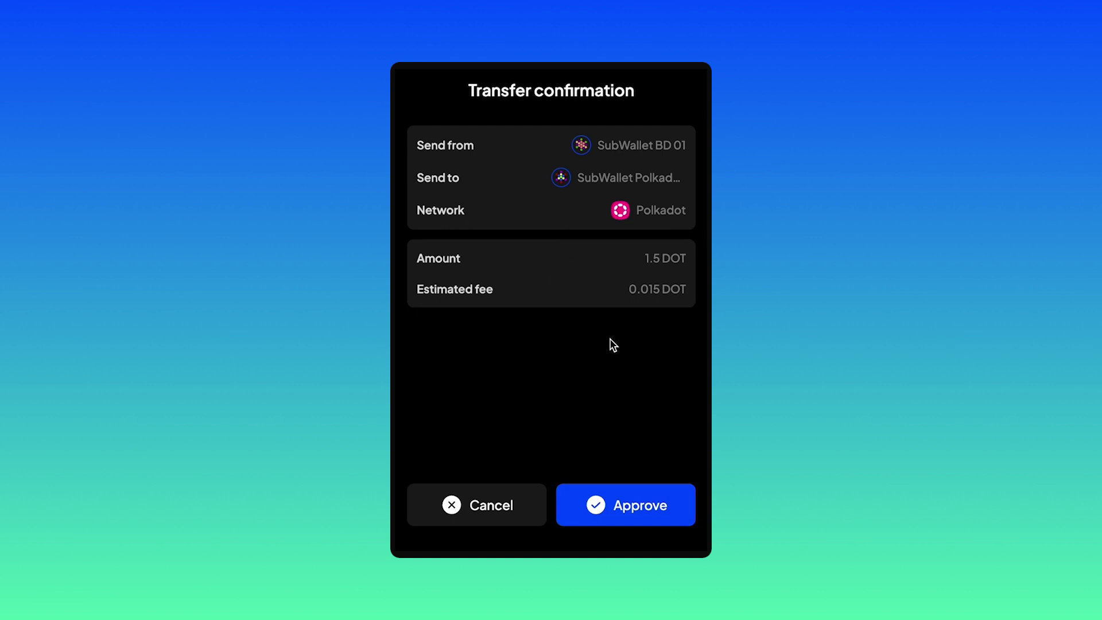
click(614, 495)
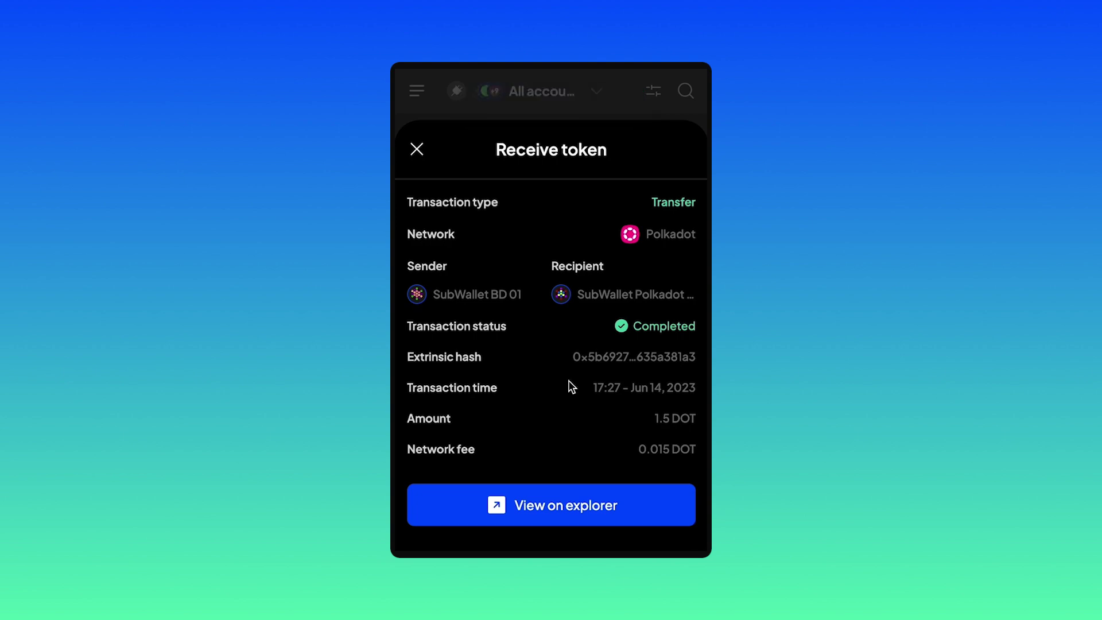
- Close the Receive sheet, switch to the SubWallet Polkadot Vault account and view its 1.5 DOT balance
click(417, 148)
click(539, 101)
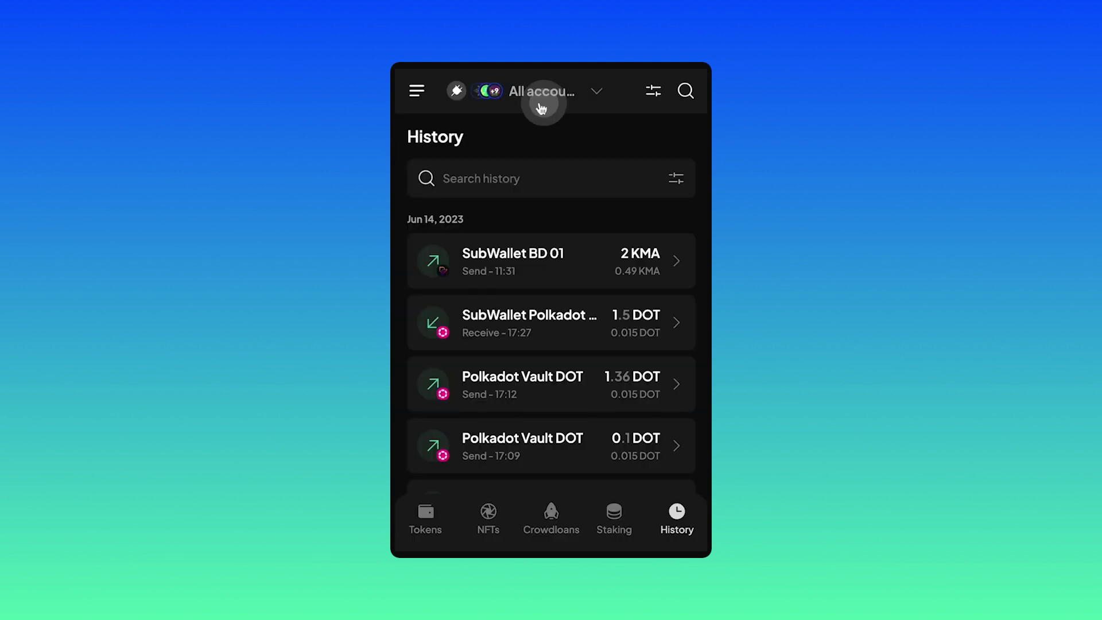
scroll(598, 333, down, 2)
scroll(597, 327, down, 6)
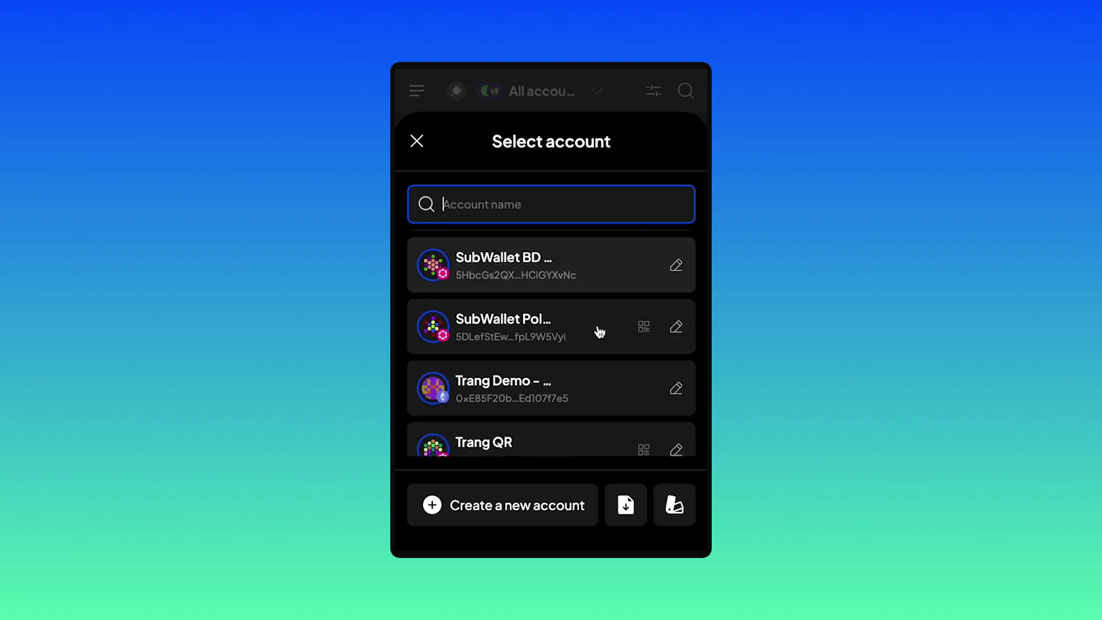
click(579, 283)
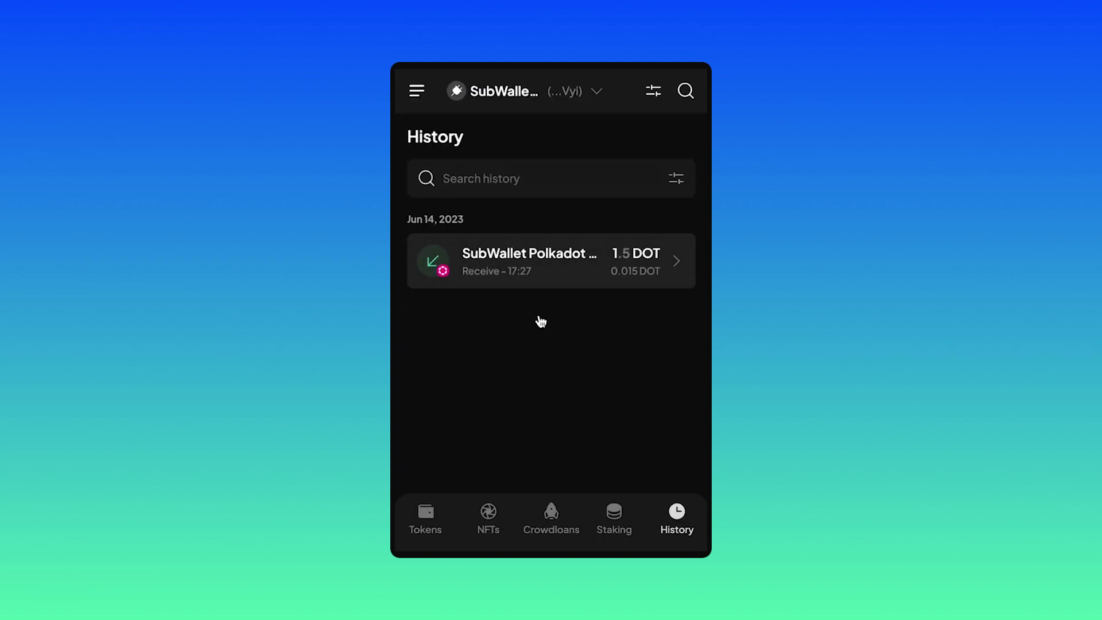
click(430, 524)
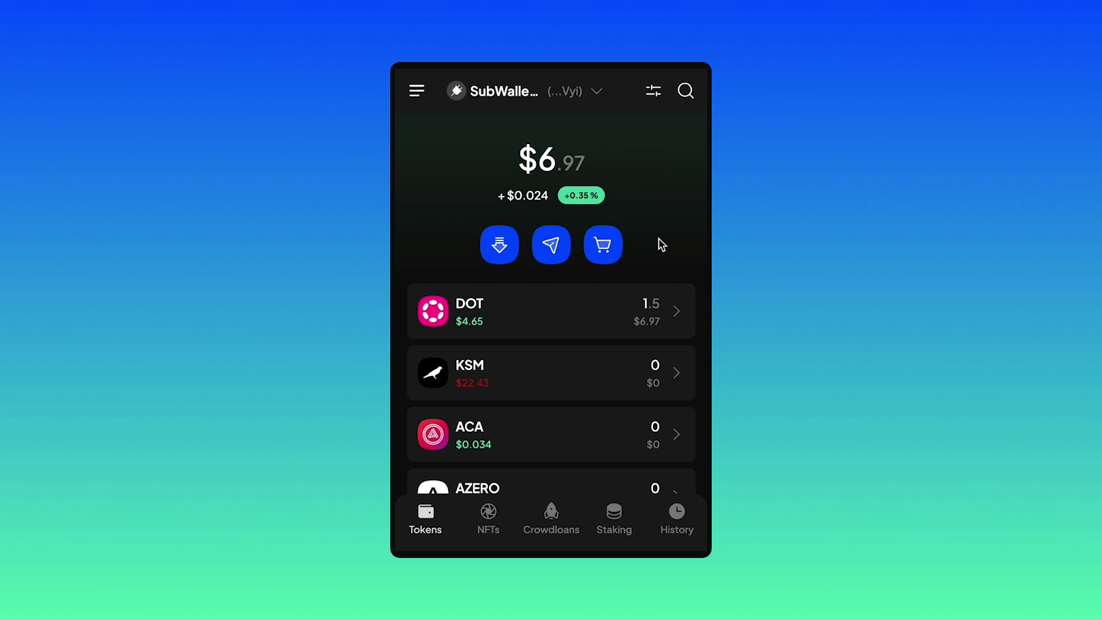
click(551, 247)
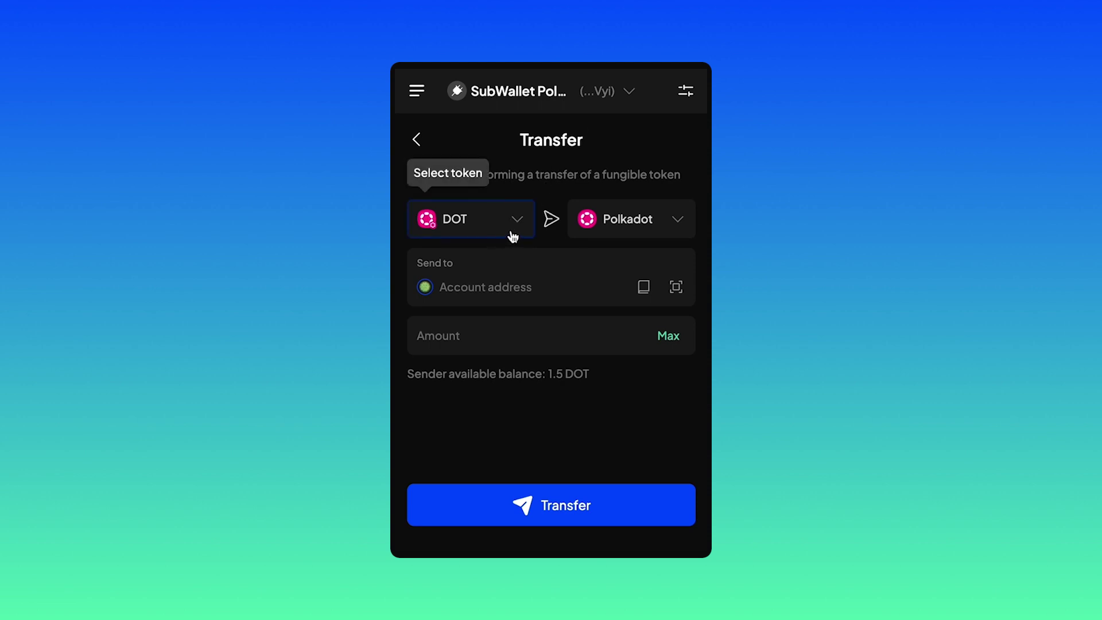
- Transfer 0.2 DOT to SubWallet BD 01 from the address book and approve it to get the signing QR
click(644, 287)
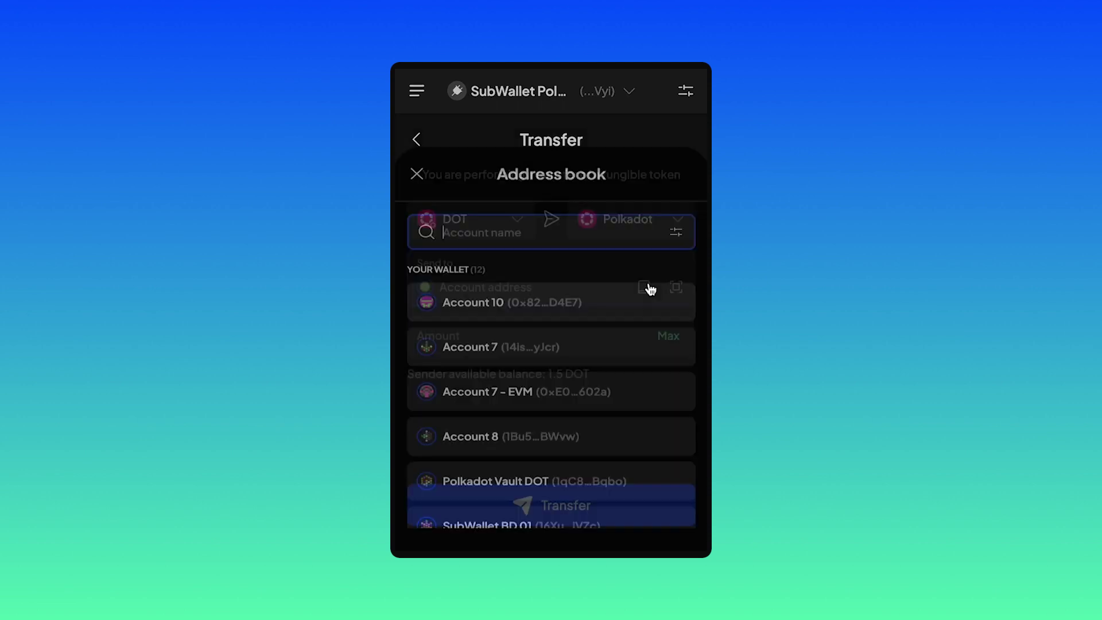
scroll(631, 426, down, 5)
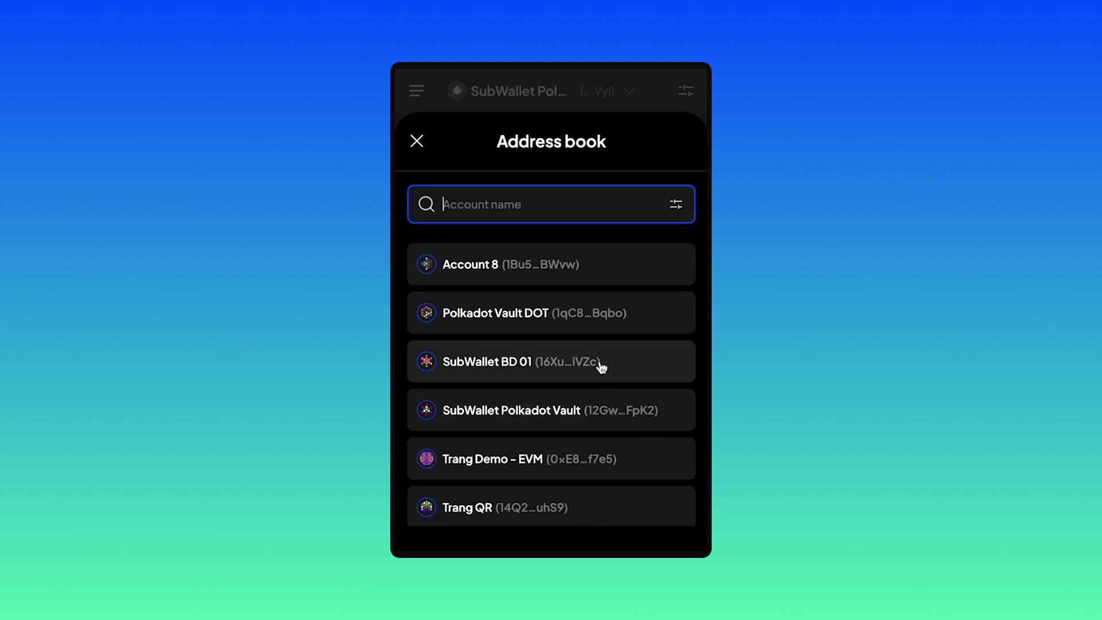
click(599, 362)
click(561, 338)
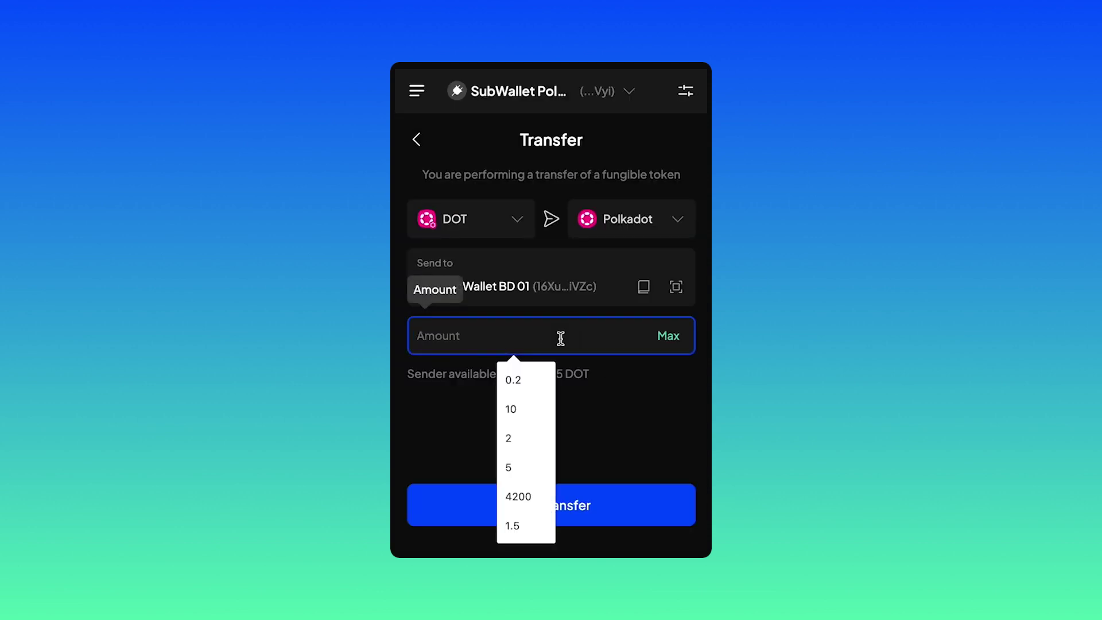
text(0.2)
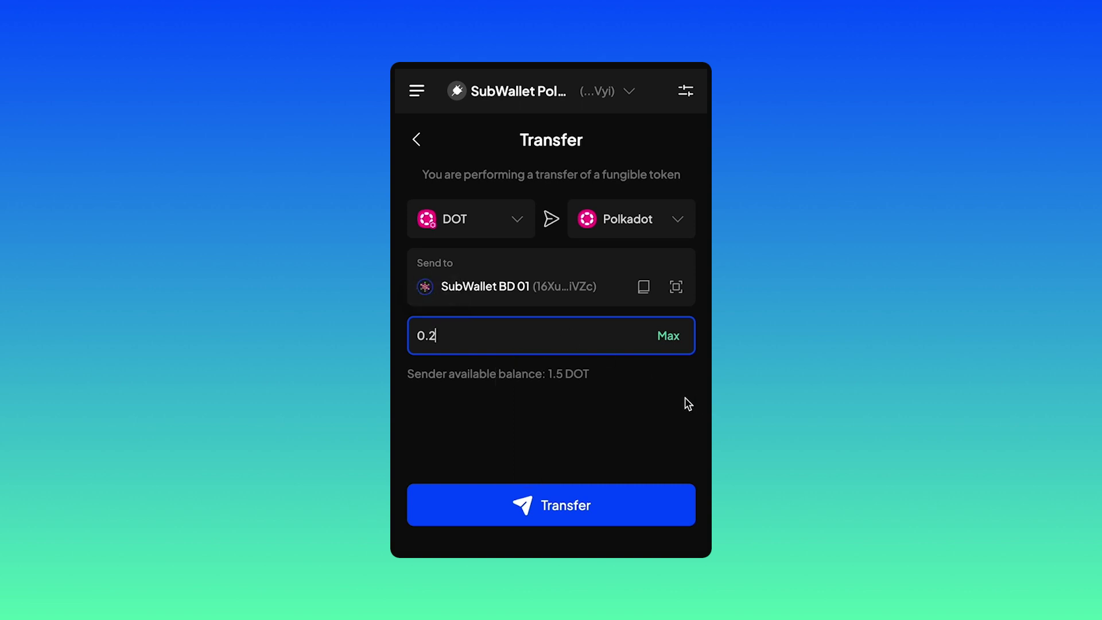
key(Return)
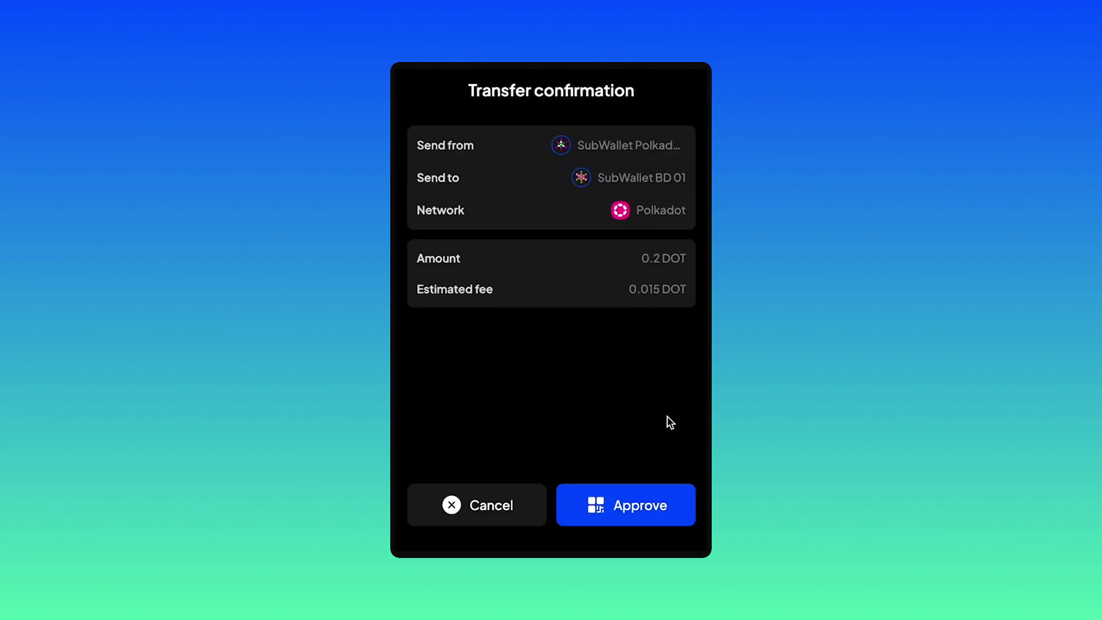
click(642, 504)
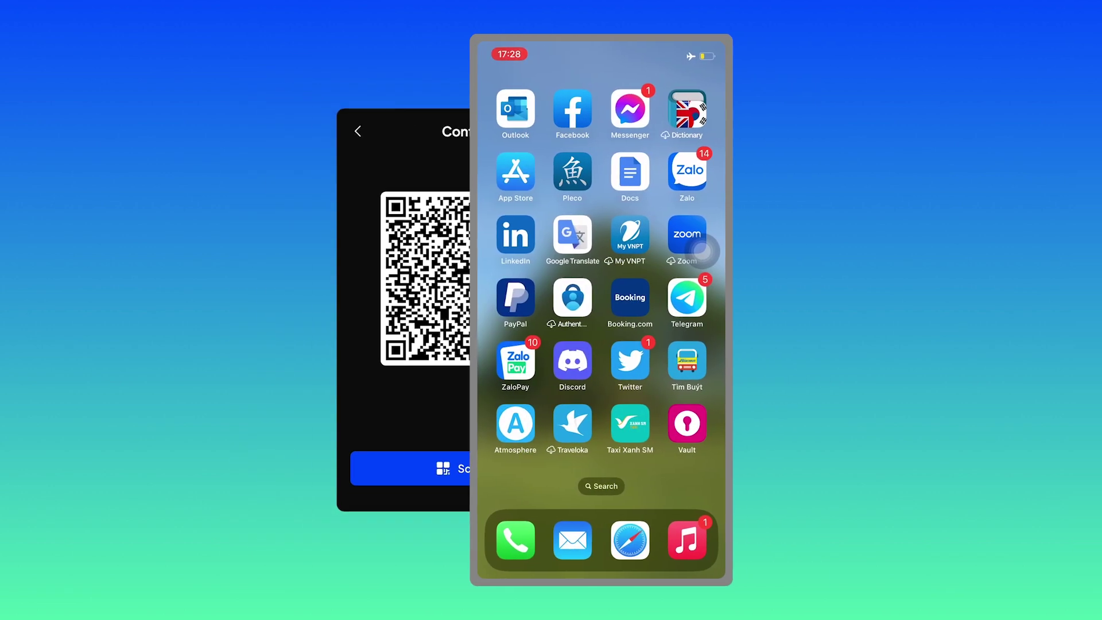
- Launch Polkadot Vault on the phone and bring up its QR scanner
click(688, 424)
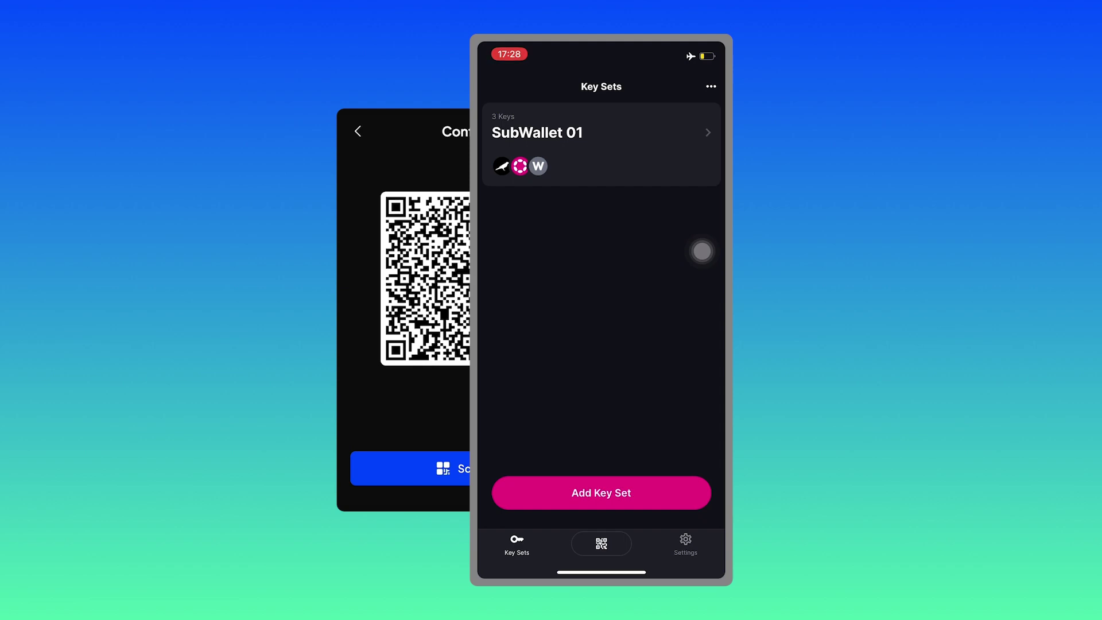
click(601, 543)
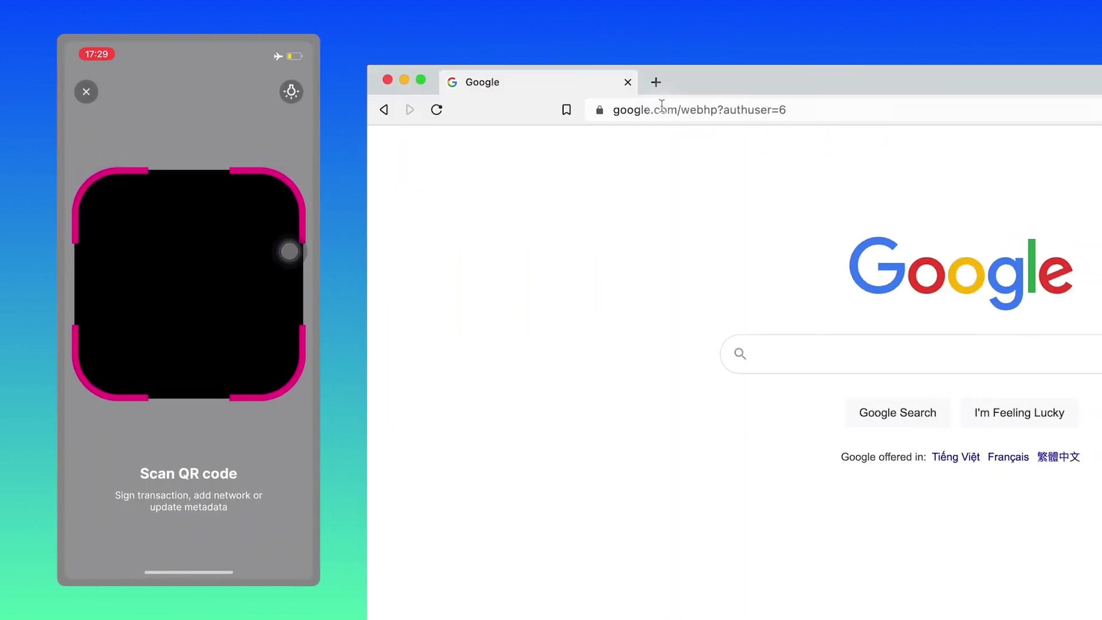
- Go to metadata.parity.io and display Polkadot's metadata QR code for the Vault
click(662, 109)
text(metadata.parity.io)
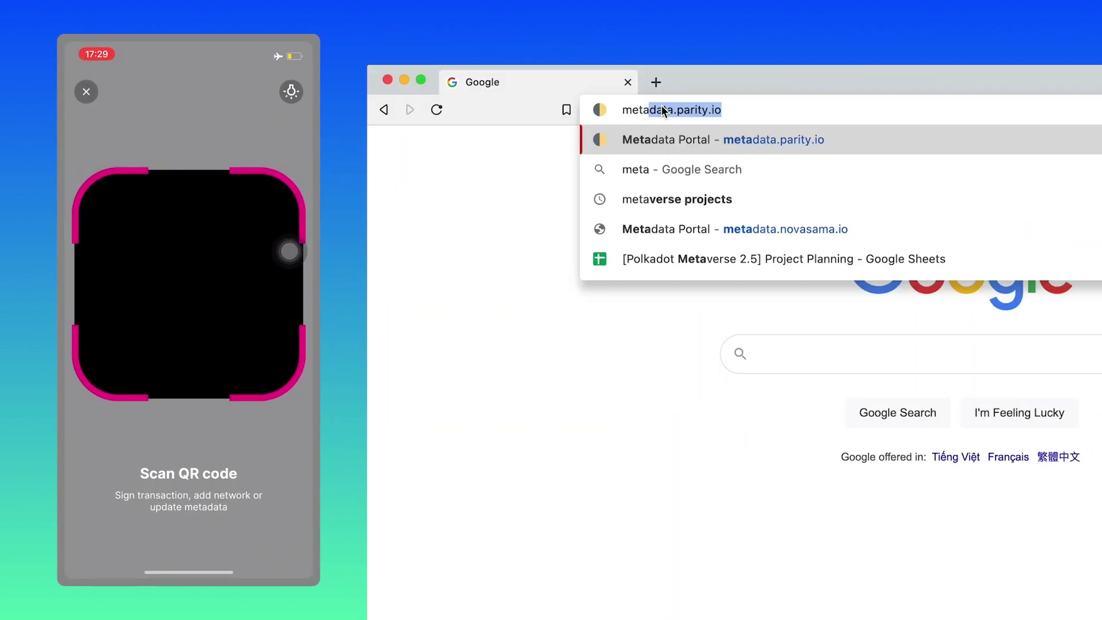
click(708, 140)
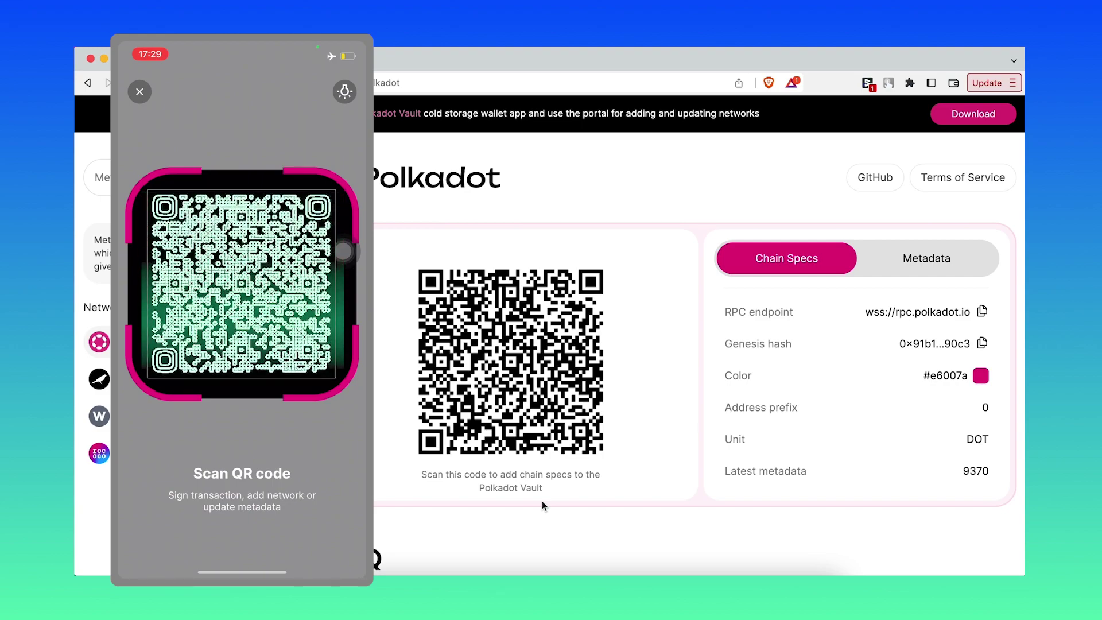
click(953, 258)
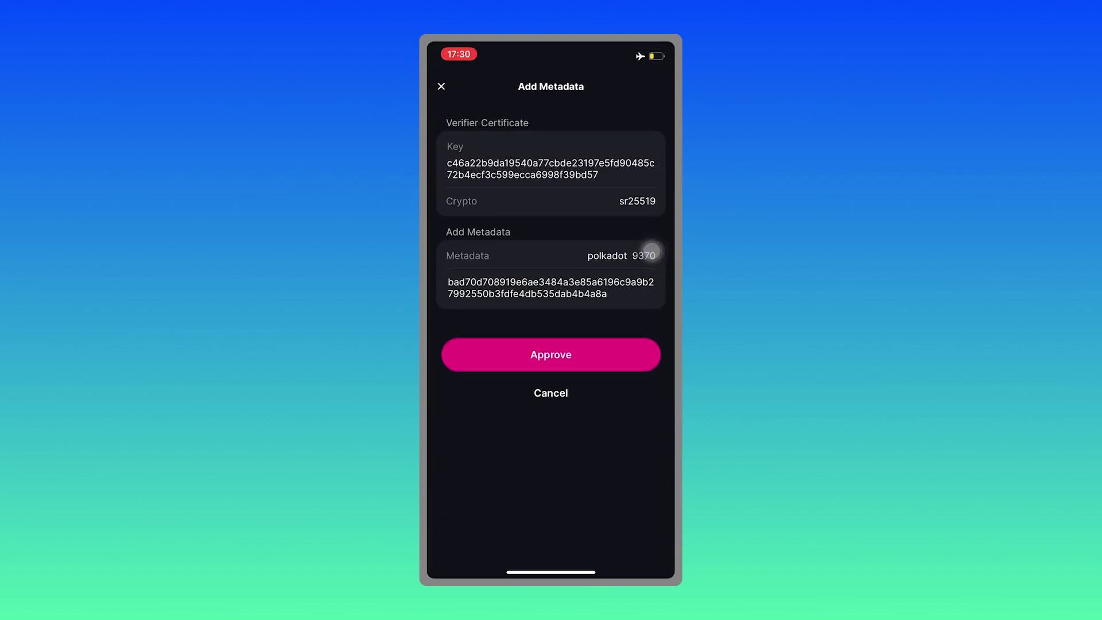
- Approve polkadot metadata 9370, sign the 0.2 DOT transfer in Vault, and scan the signature back
click(551, 355)
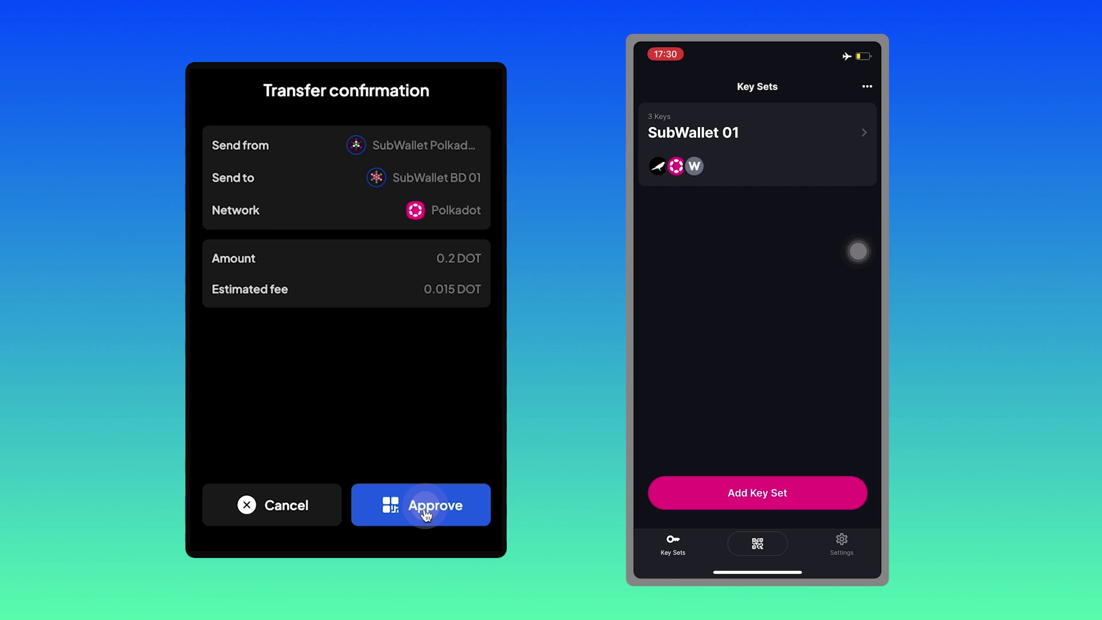
click(426, 512)
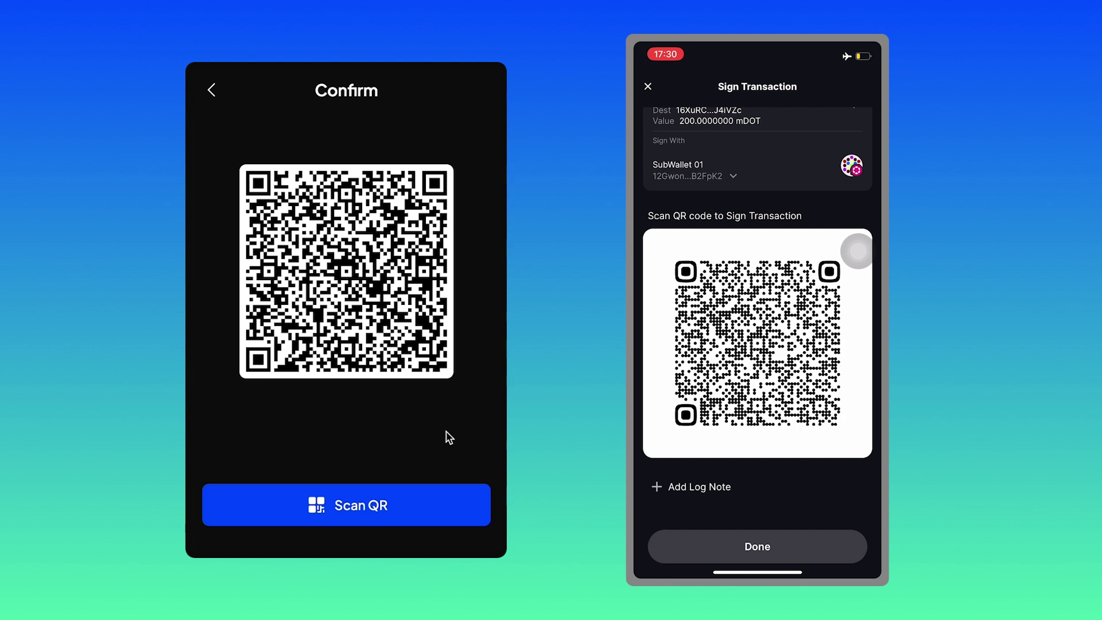
click(402, 518)
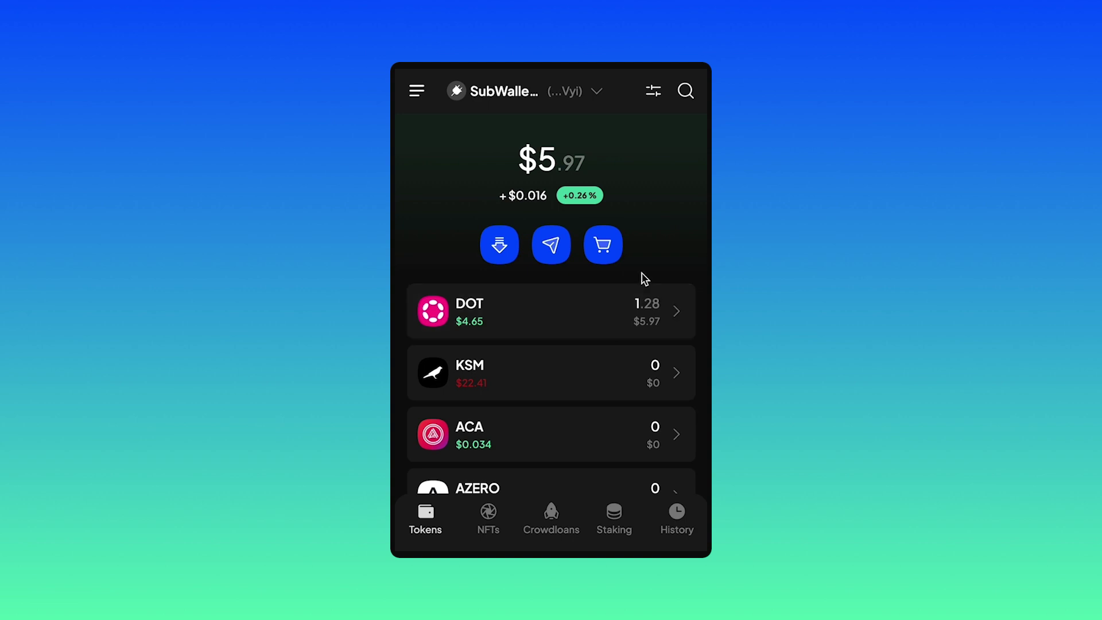
- Open the 0.2 DOT send's details in History, then close them
click(679, 531)
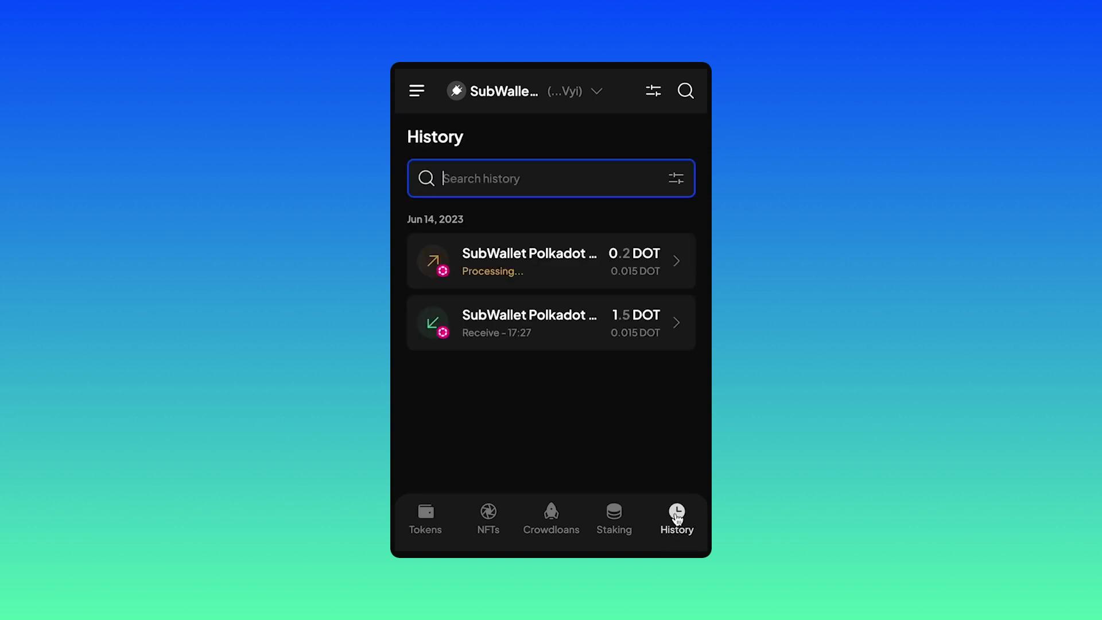
click(548, 270)
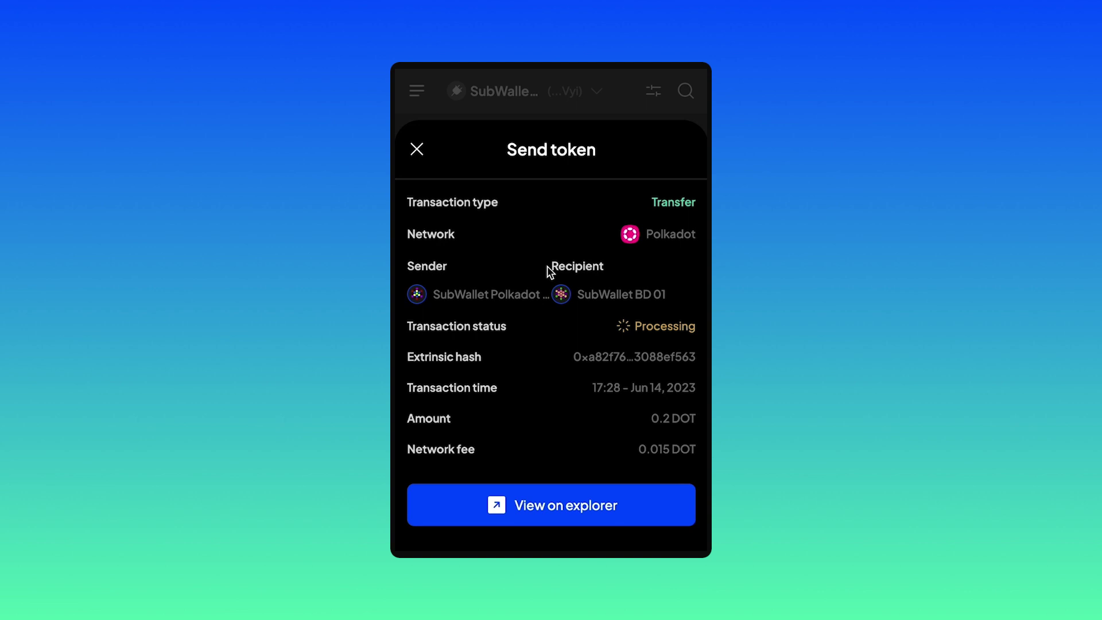
click(417, 149)
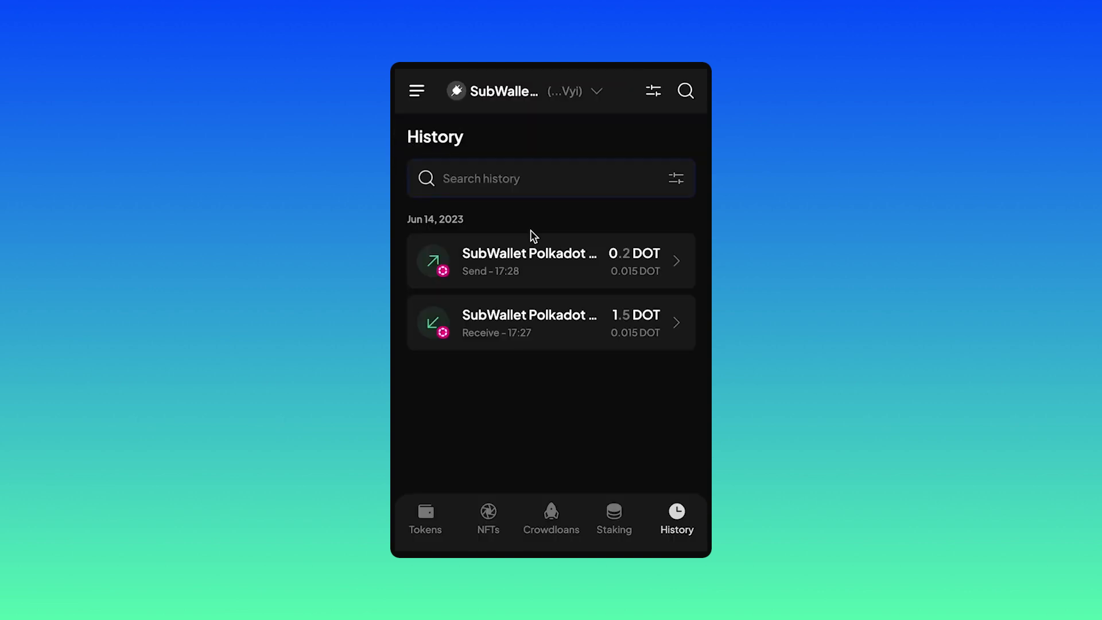